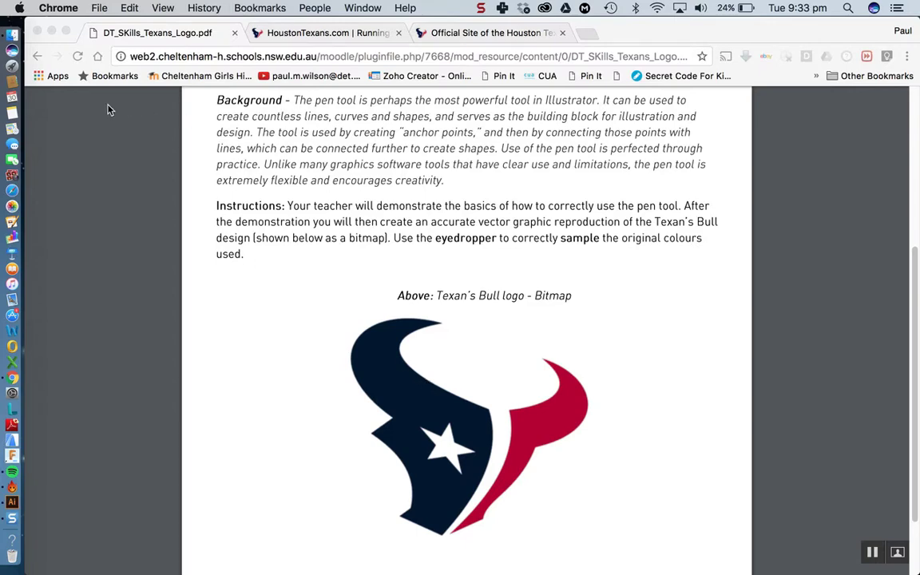
Return to the Graphics Skill Builder course page and open the Houston-Texans-Logo resource under Vector Based Graphics.
left_click(35, 56)
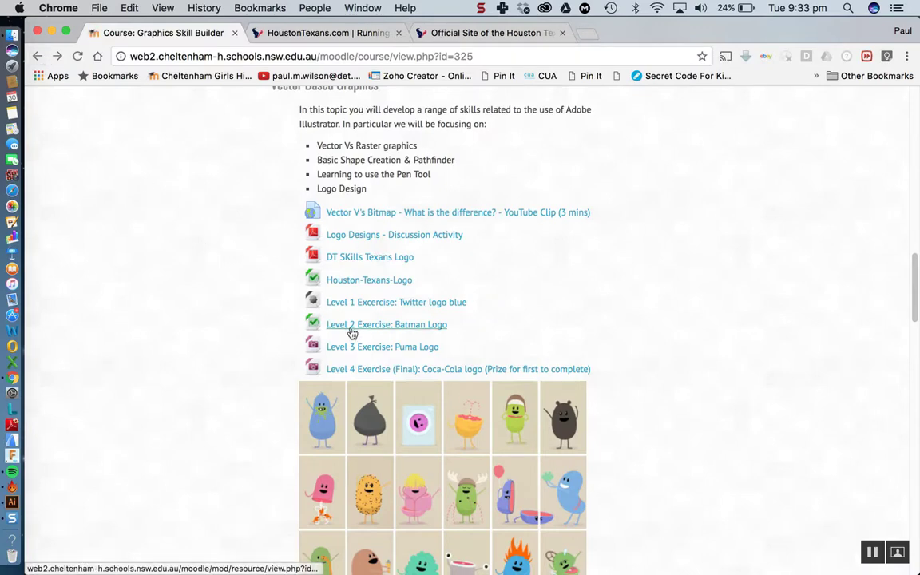
scroll(397, 335, "down", 5)
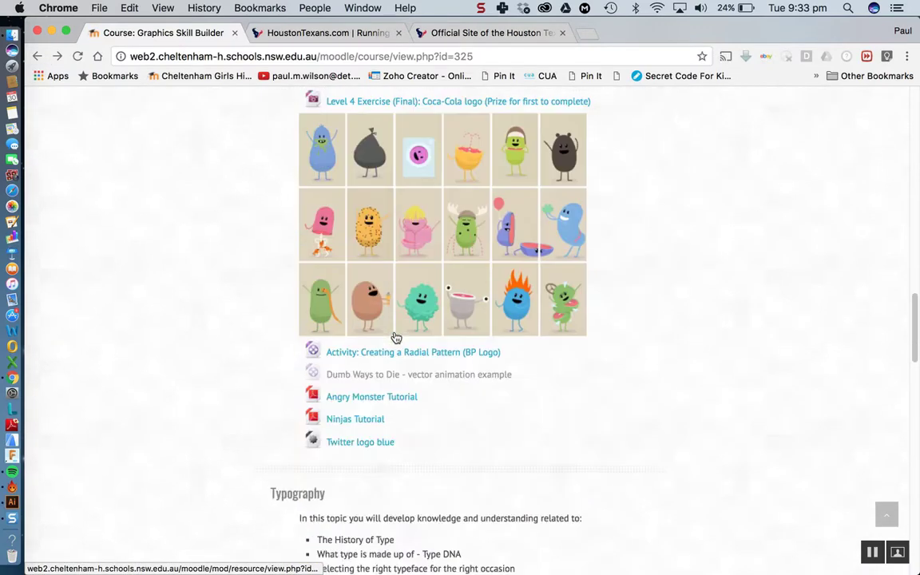
scroll(397, 338, "up", 8)
scroll(396, 338, "up", 15)
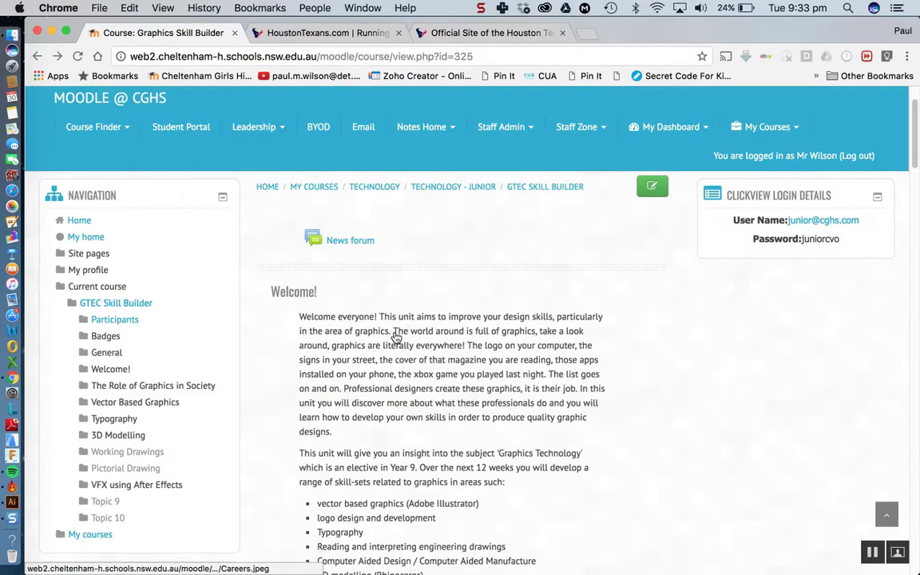
scroll(396, 338, "down", 15)
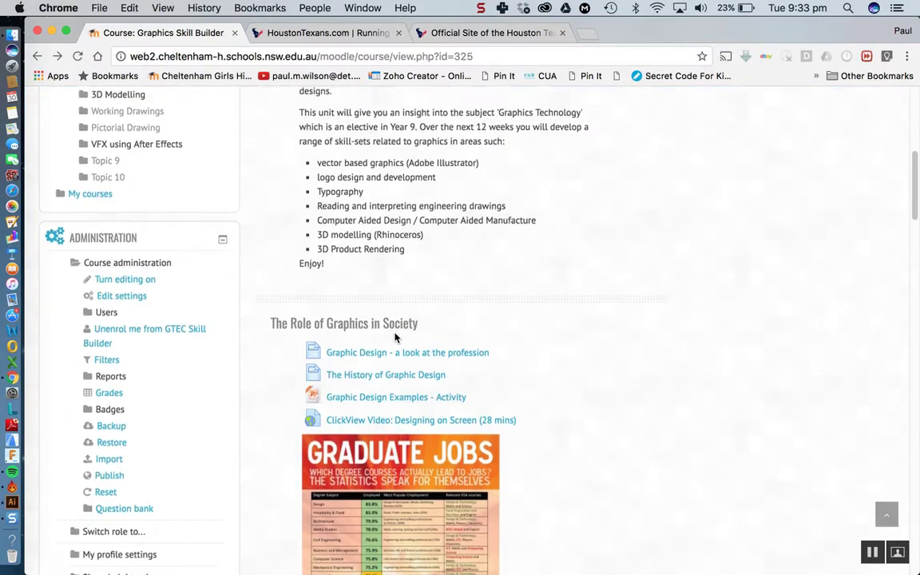
scroll(394, 336, "down", 3)
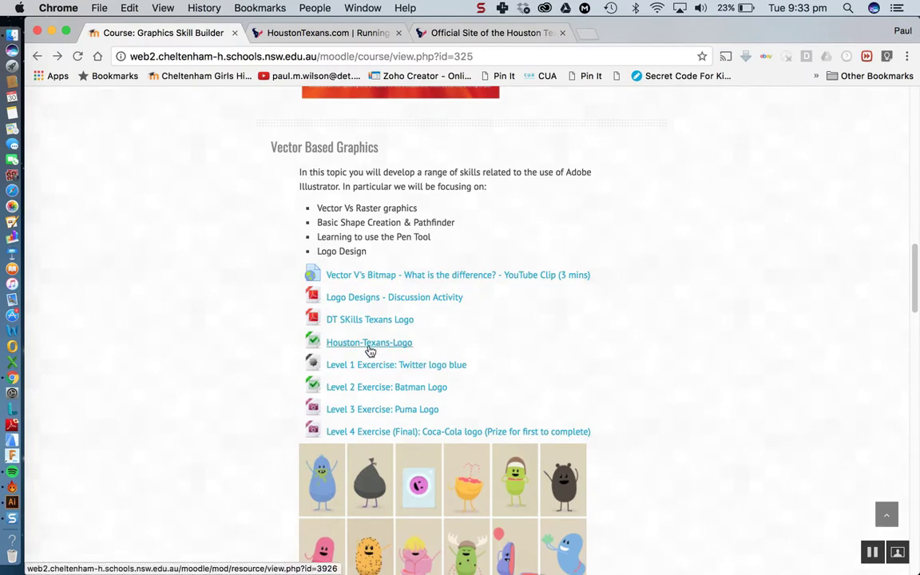
left_click(369, 346)
Save the Texans logo image to the Desktop as Houston-Texans-Logo in GIF format.
scroll(615, 310, "down", 5)
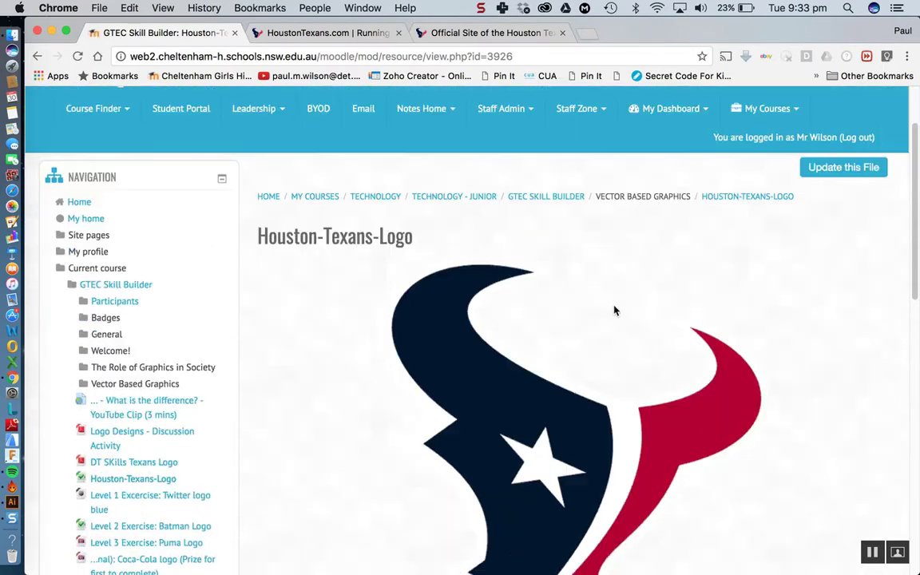
right_click(529, 330)
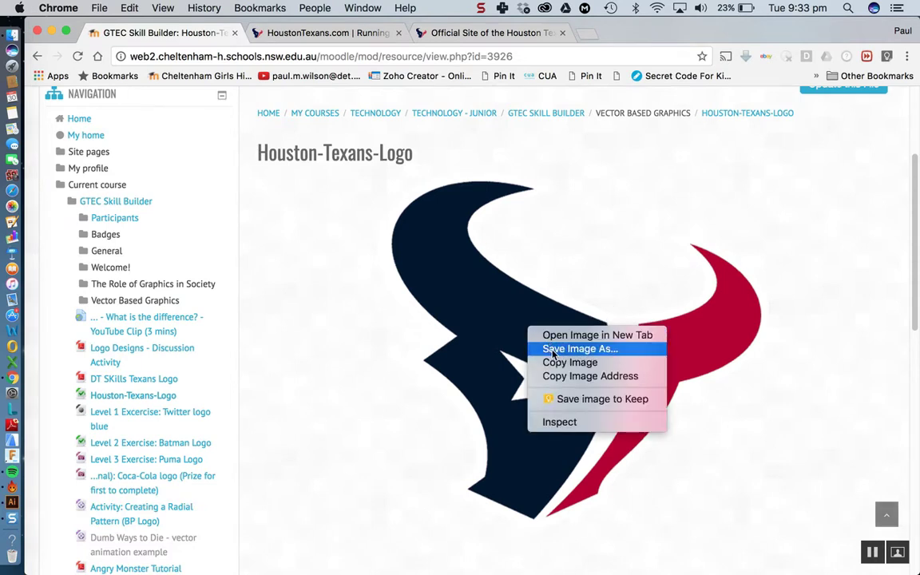
left_click(553, 350)
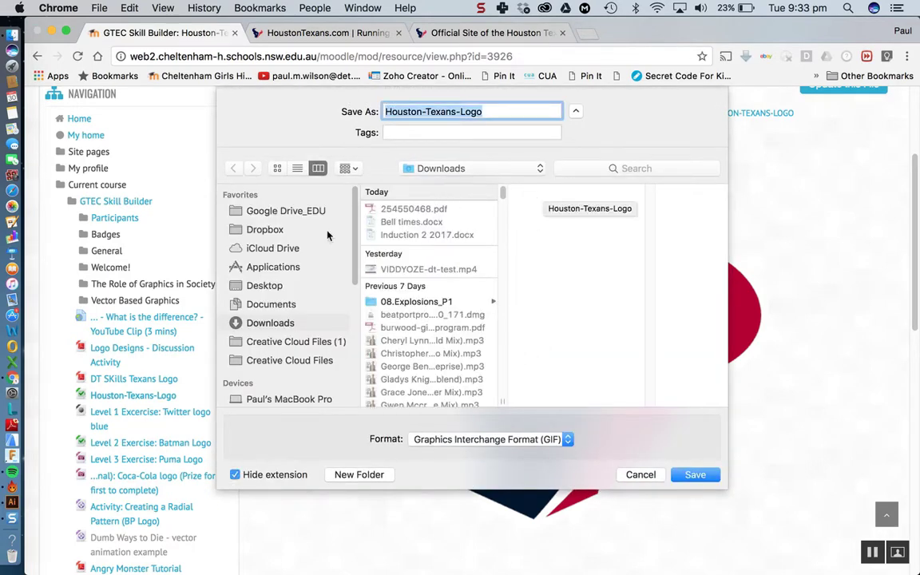
left_click(254, 285)
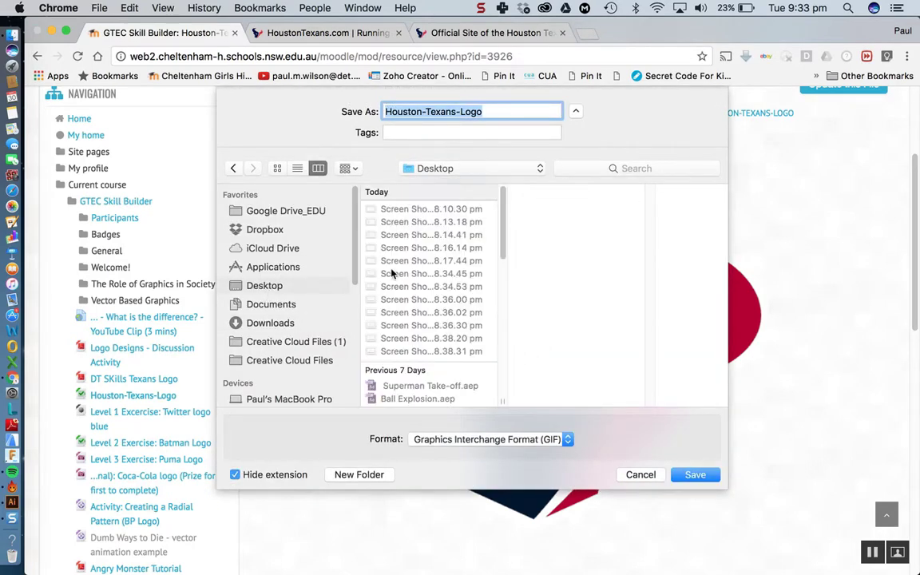
left_click(694, 475)
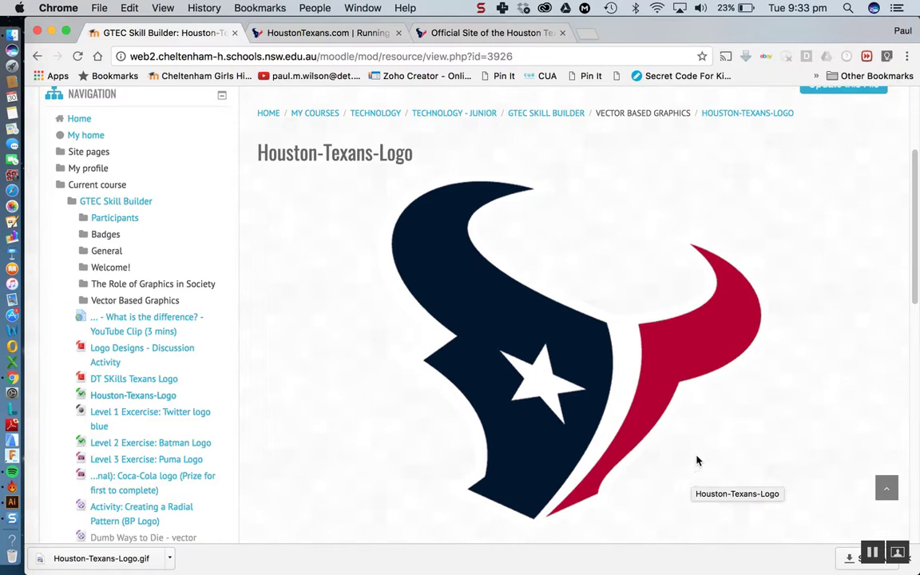
Switch to Illustrator and place Houston-Texans-Logo.gif from the Desktop as a linked image on the blank artboard.
left_click(12, 504)
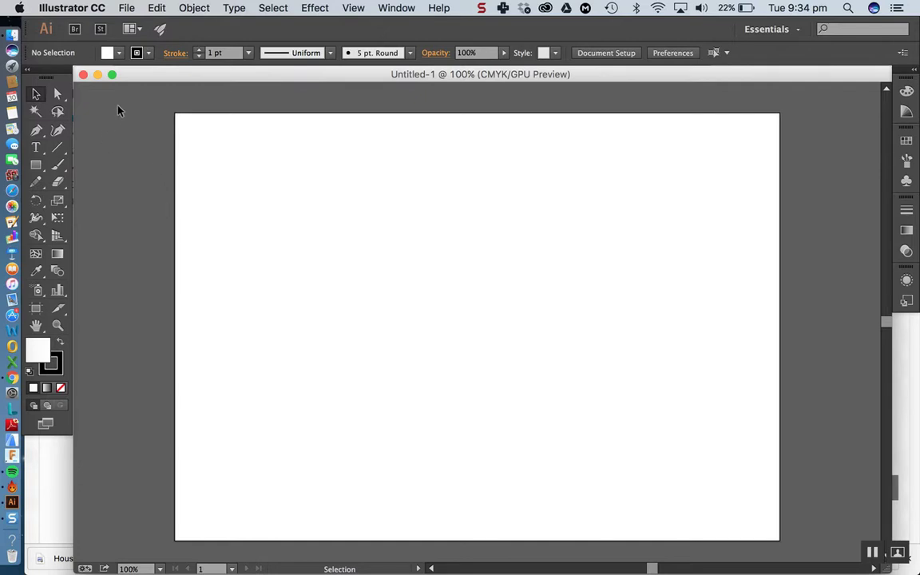
left_click(126, 10)
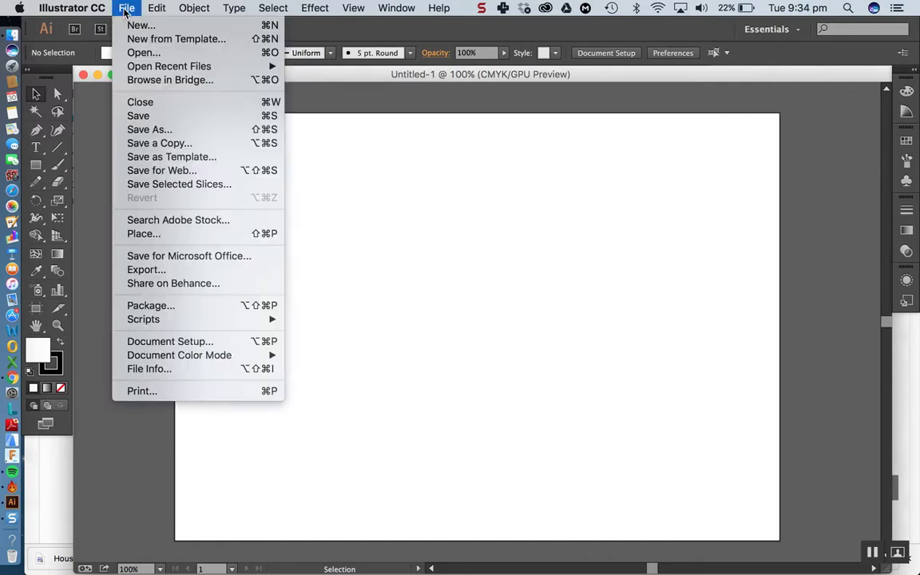
left_click(145, 238)
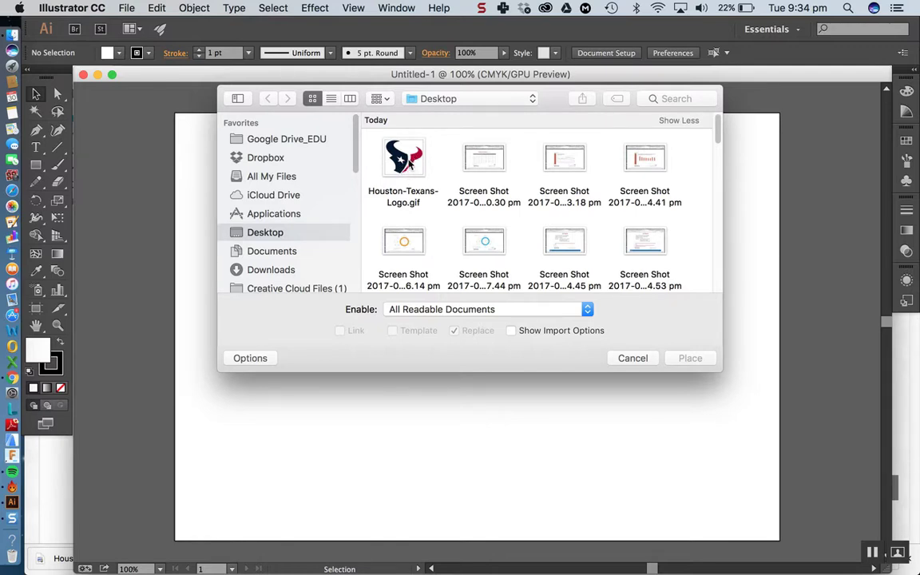
left_click(410, 158)
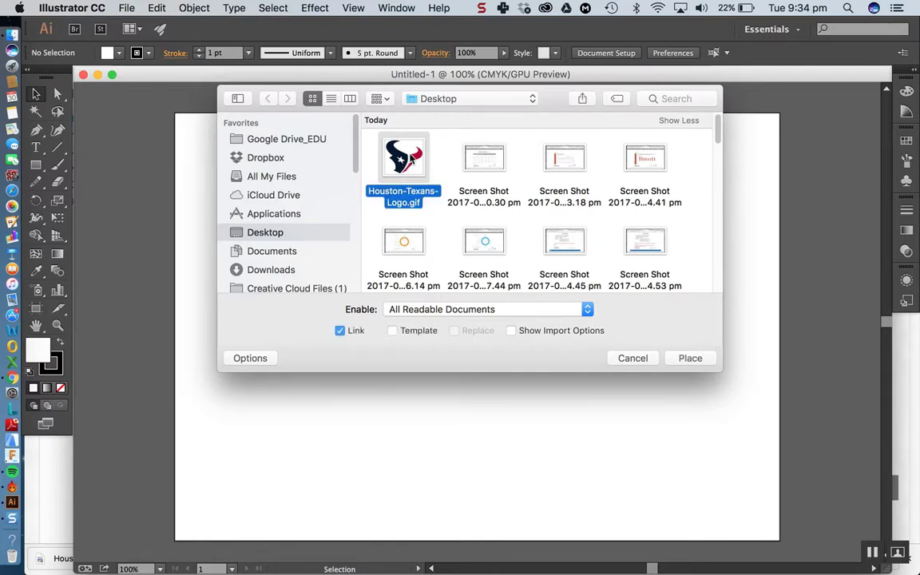
left_click(691, 358)
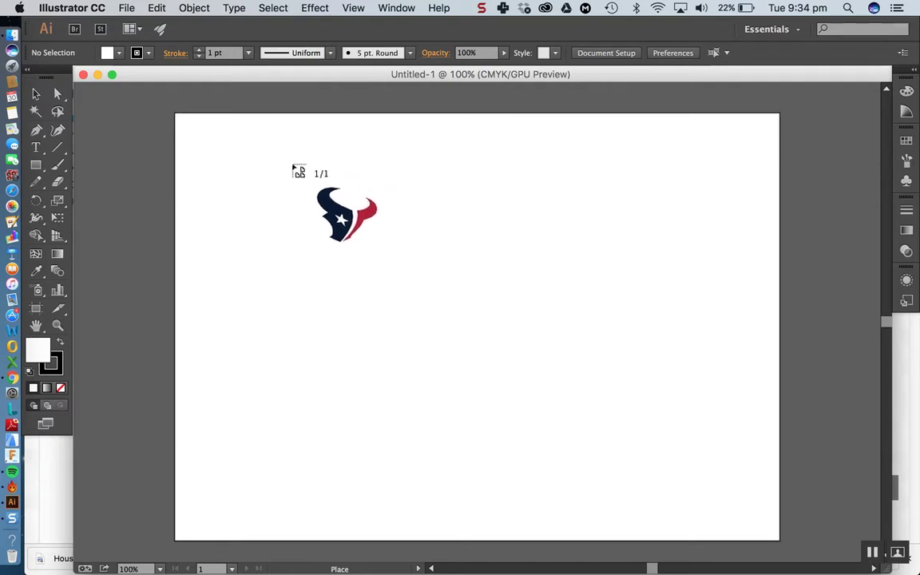
left_click(291, 161)
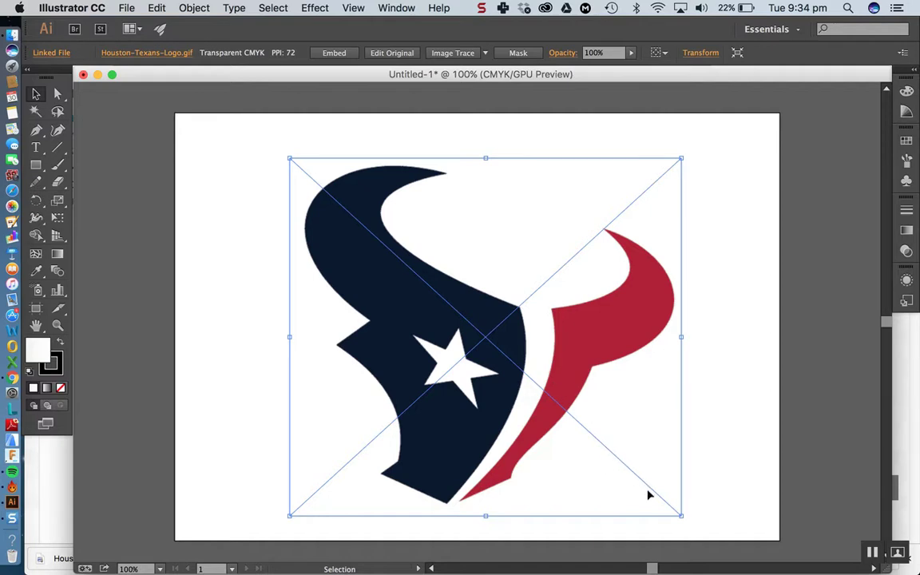
Scale the placed logo down proportionally to about 70% of its size, move it to the artboard's centre and deselect it.
left_click_drag(683, 514, 680, 517)
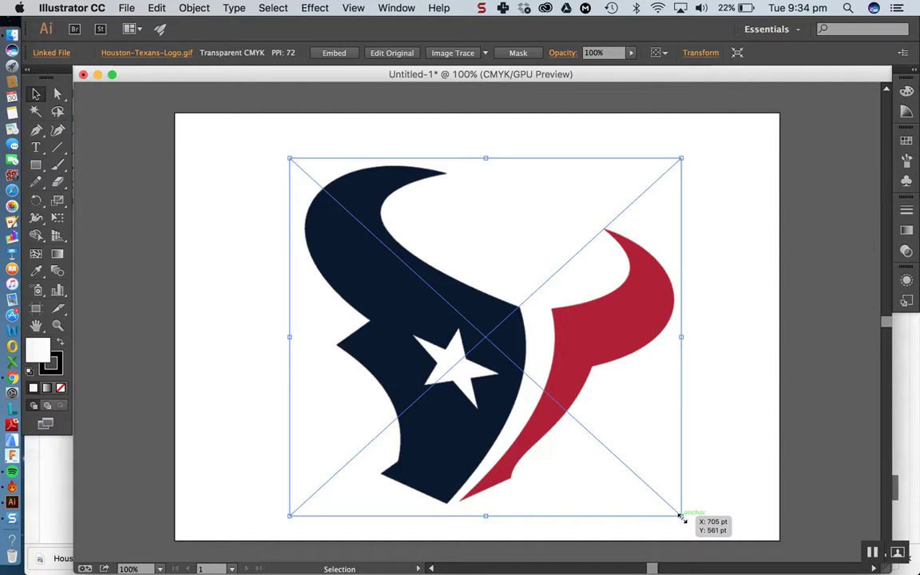
left_click_drag(681, 517, 580, 413)
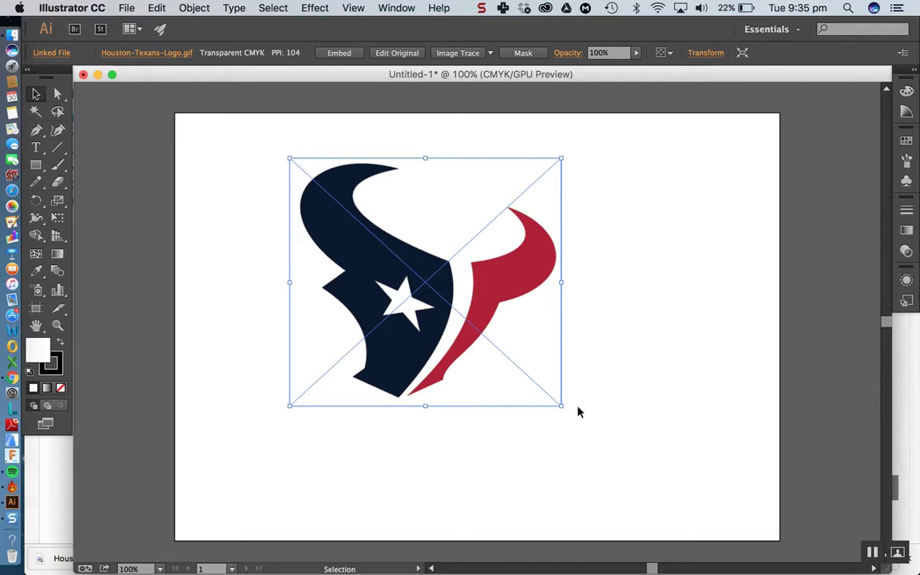
left_click_drag(499, 280, 552, 321)
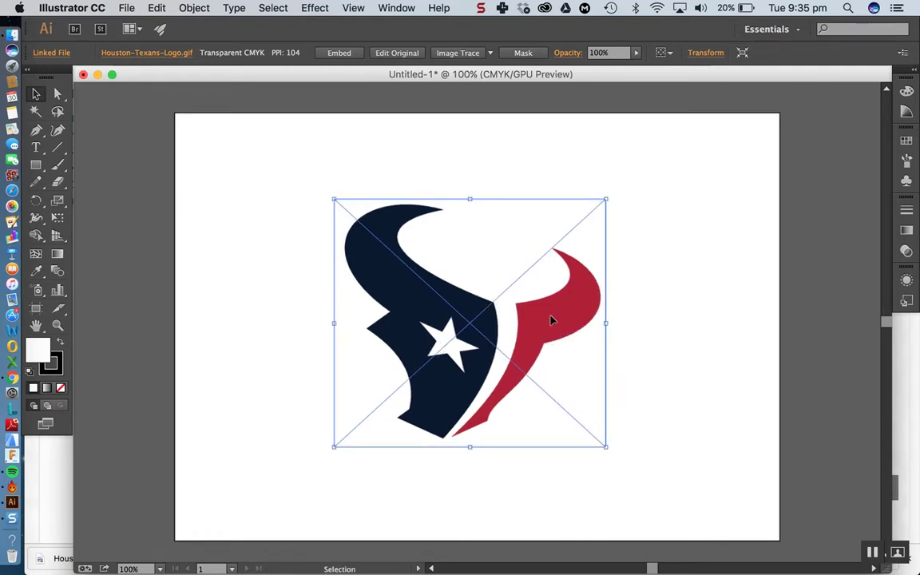
left_click(654, 279)
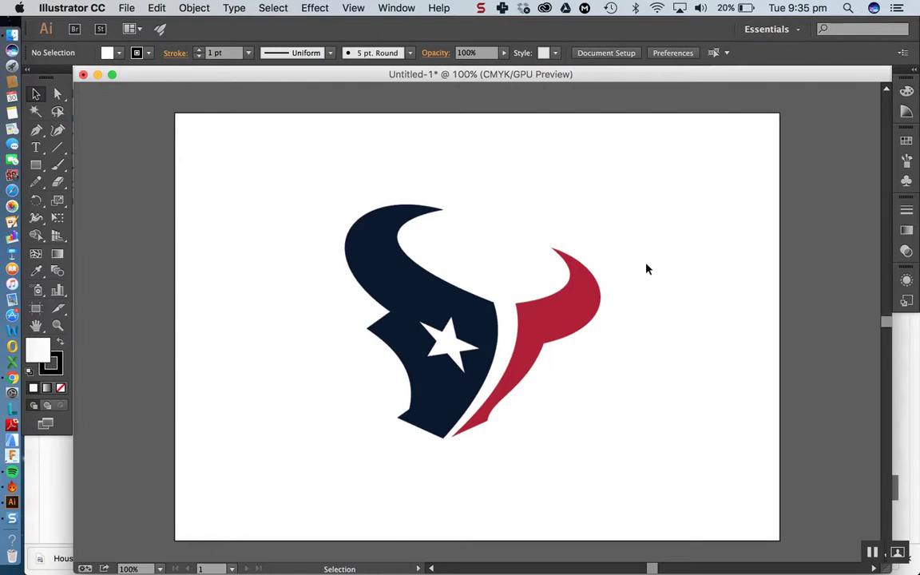
Examine the edges of the placed bitmap logo up to 600% magnification, ending with the whole artboard at 100%.
key("a")
key("super+equal")
key("super+equal")
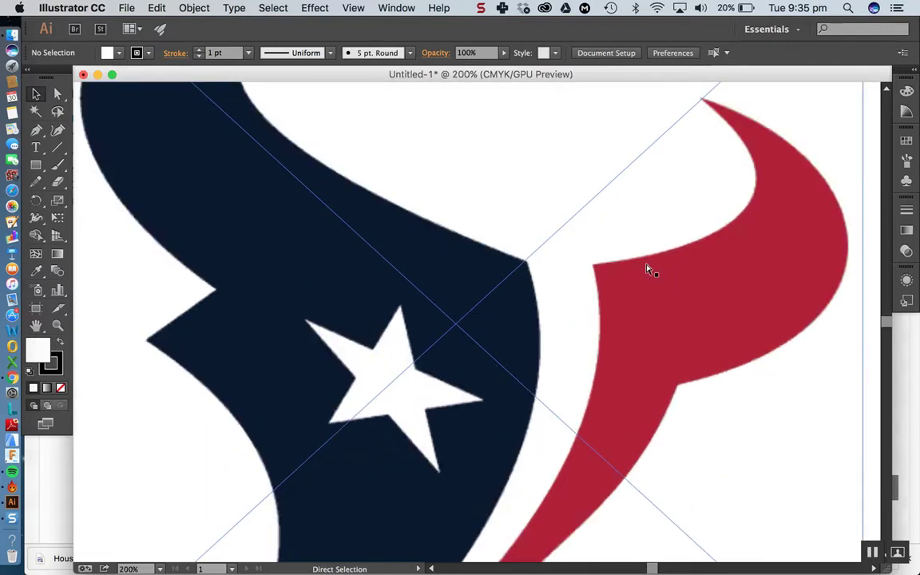
key("super+equal")
key("super+equal")
key("super+equal")
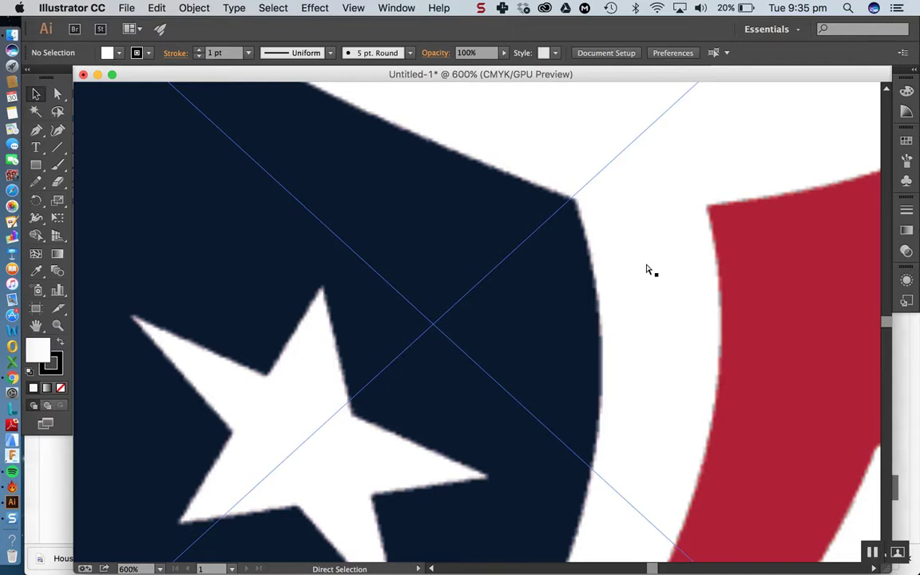
key("super+minus")
key("super+minus")
key("super+minus")
key("super+minus")
key("super+minus")
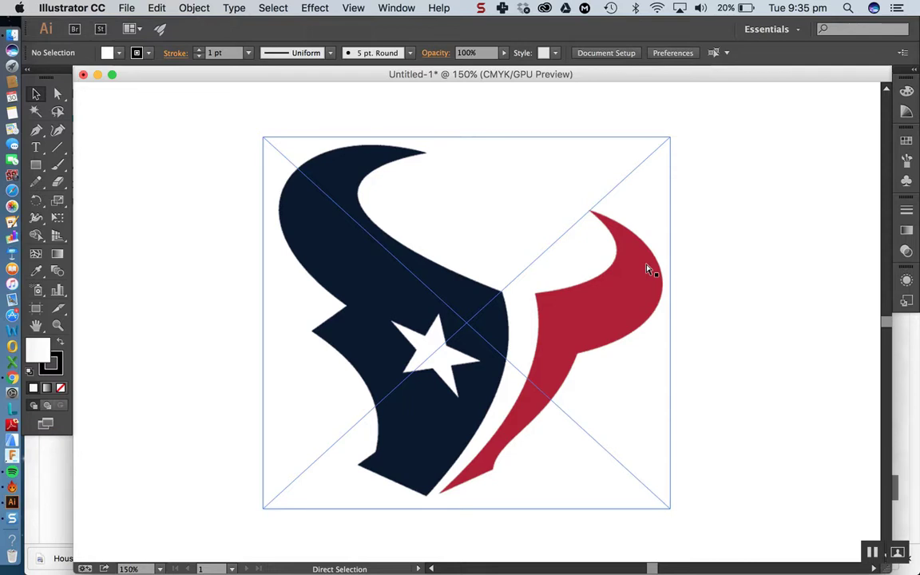
key("v")
key("a")
key("super+minus")
key("super+minus")
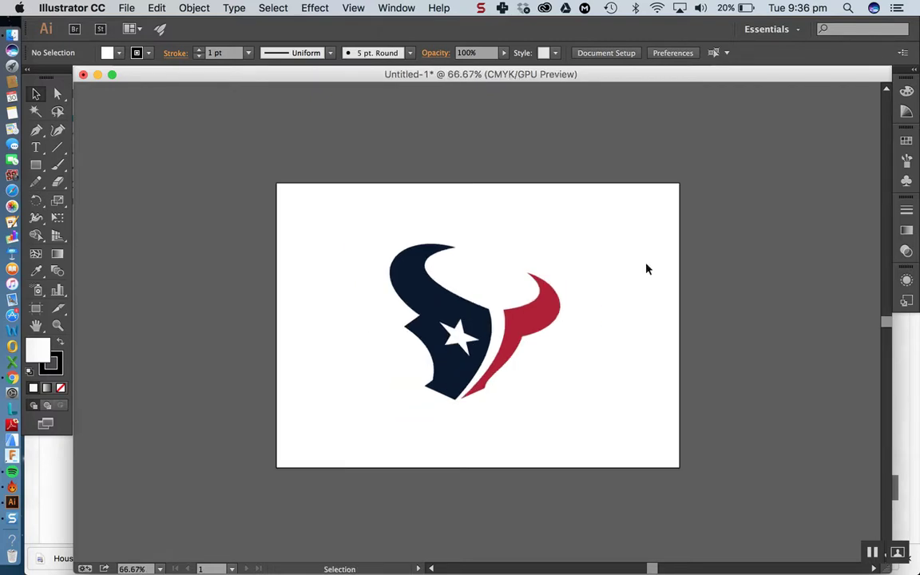
key("super+plus")
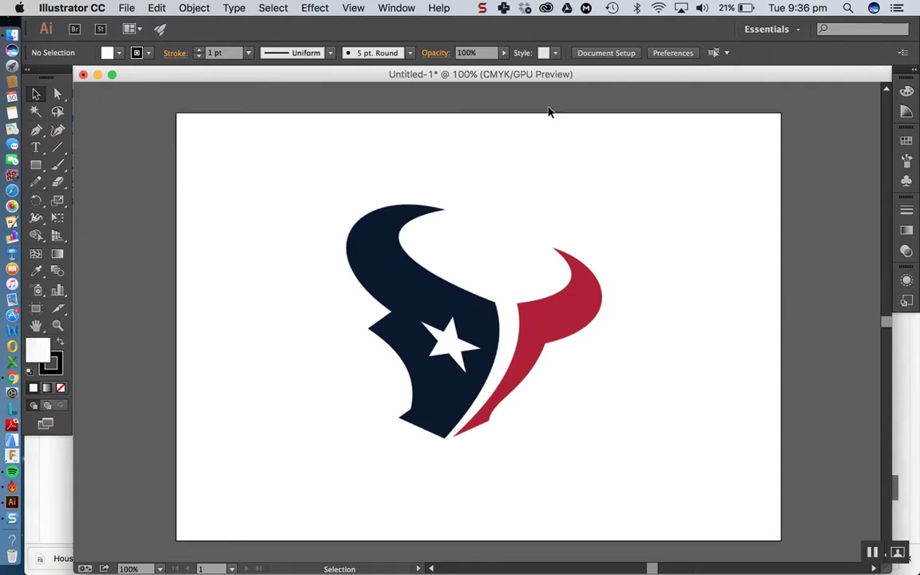
Show the document's layers and rename the layer holding the placed logo as Original.
left_click(397, 8)
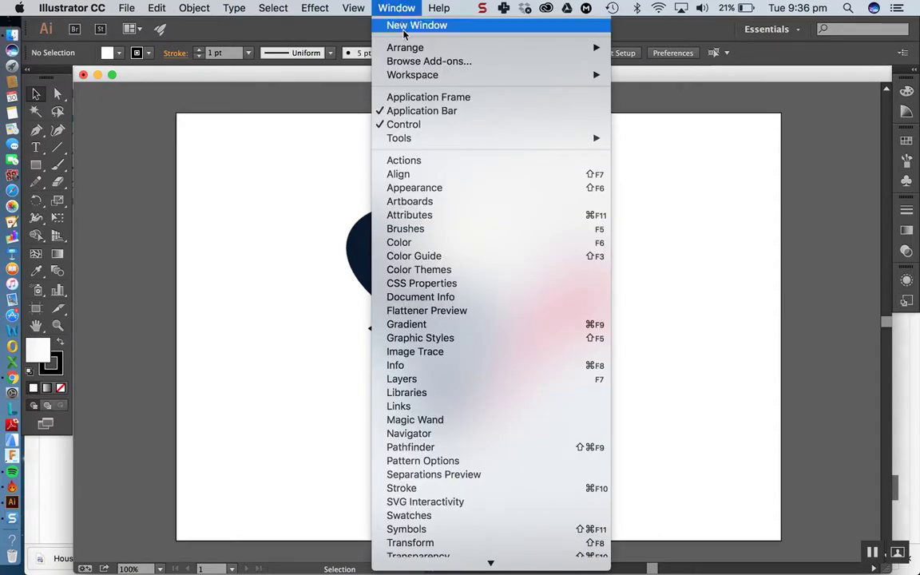
left_click(402, 379)
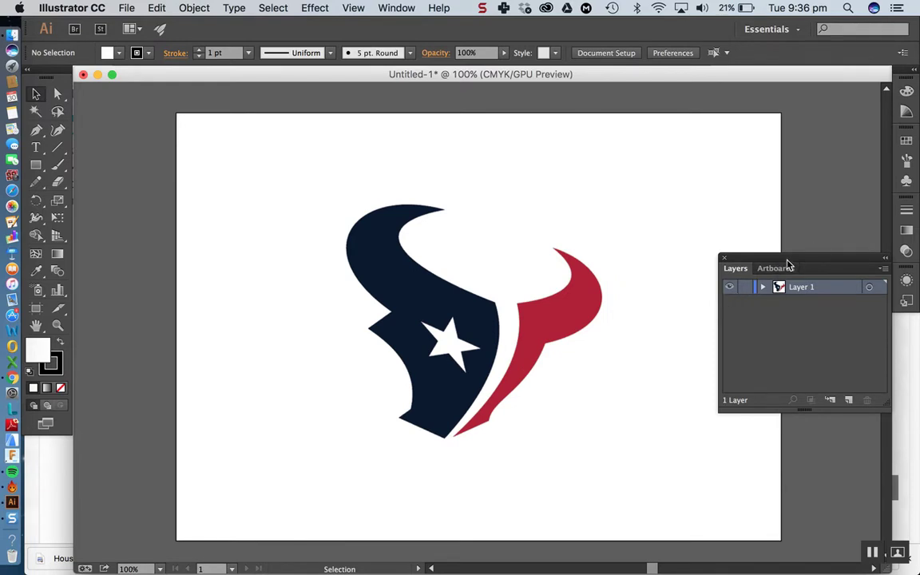
left_click_drag(820, 266, 814, 322)
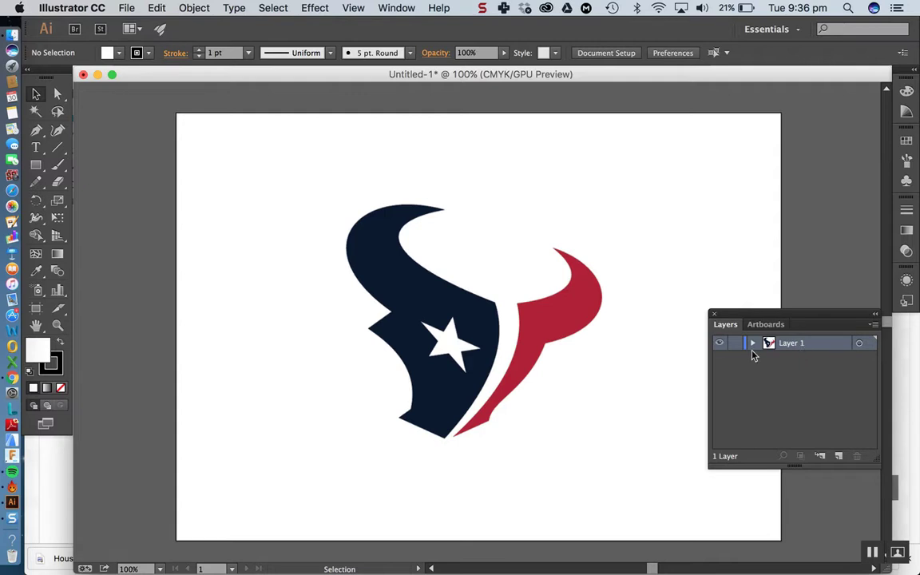
double_click(795, 344)
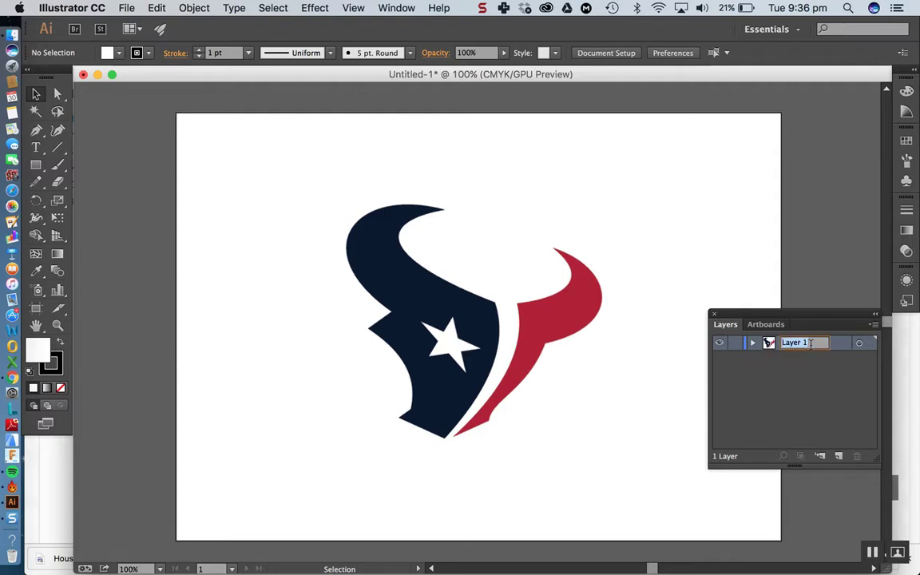
type("Original")
key("Return")
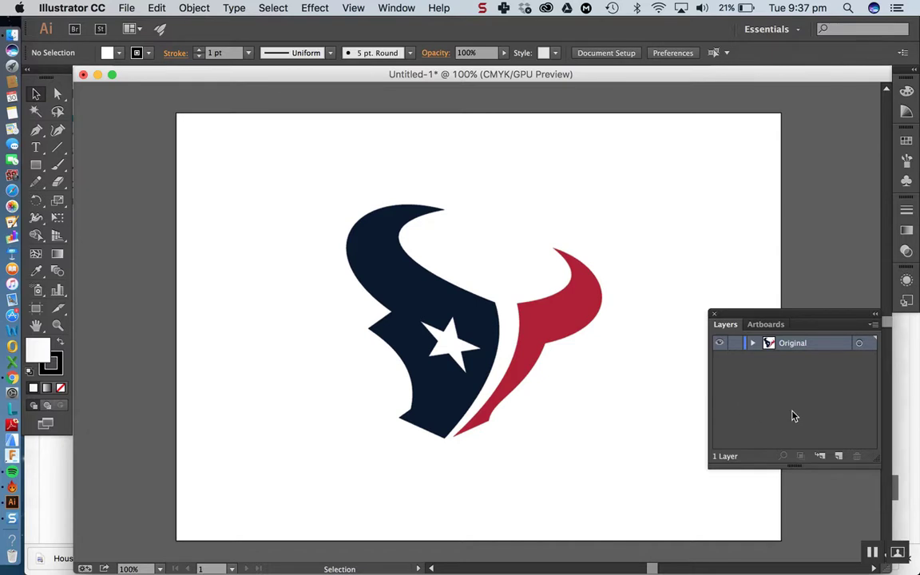
Add a new layer above the Original layer and name it New Artwork.
left_click(839, 457)
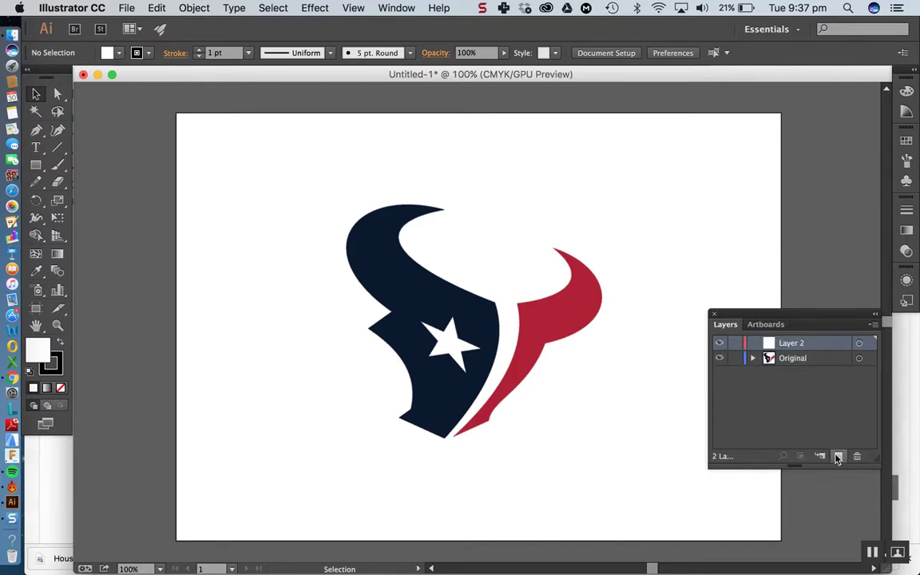
double_click(795, 345)
key("BackSpace")
type("N")
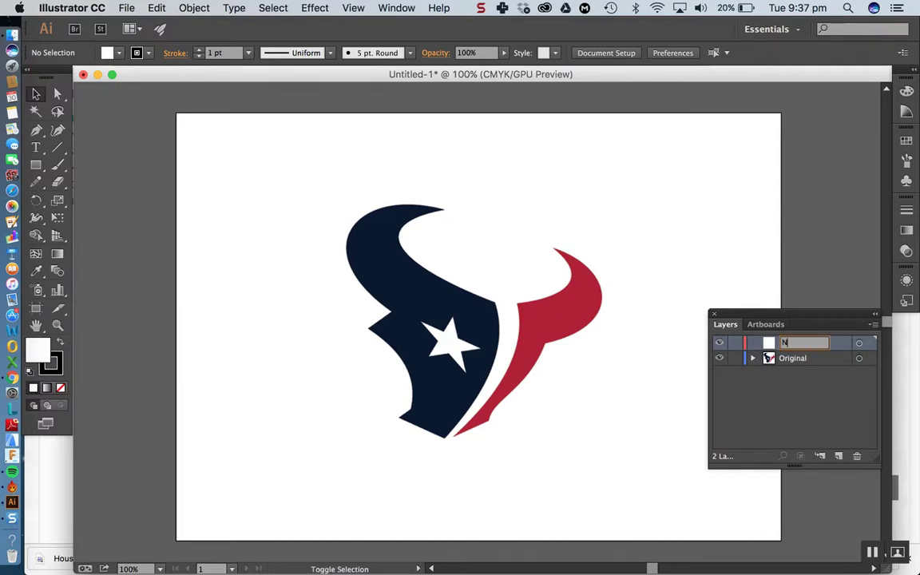
type("ew Artwork")
key("Return")
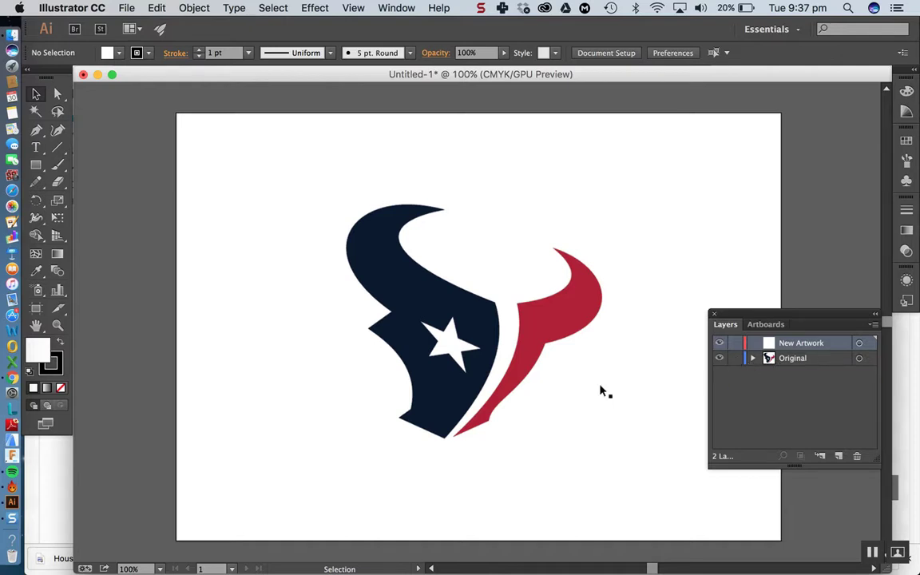
Make the Original layer active and shift the placed logo slightly down and to the right on the artboard.
left_click(817, 359)
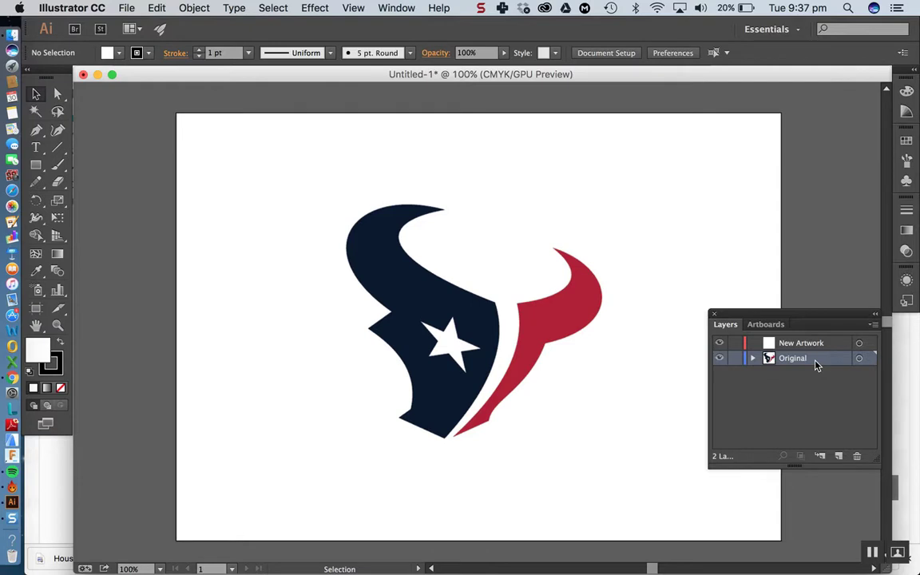
mouse_move(543, 351)
left_mouse_down()
mouse_move(532, 349)
mouse_move(544, 352)
left_mouse_up()
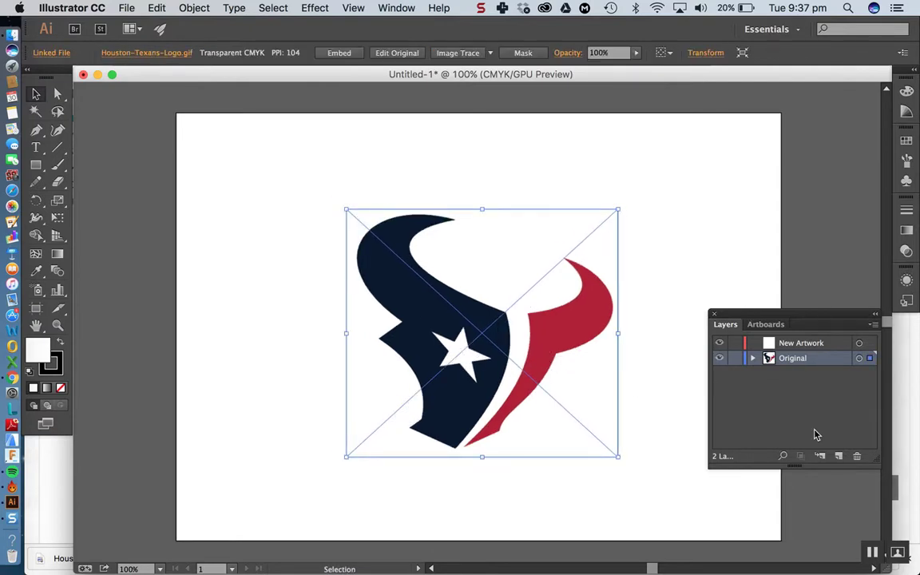
Lock the Original layer and make the New Artwork layer active for drawing.
left_click(735, 358)
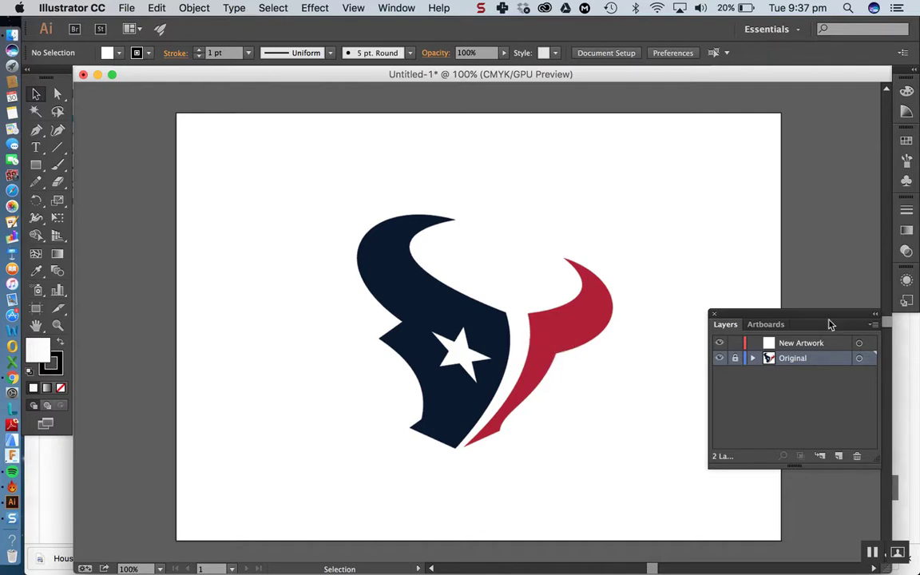
left_click(816, 347)
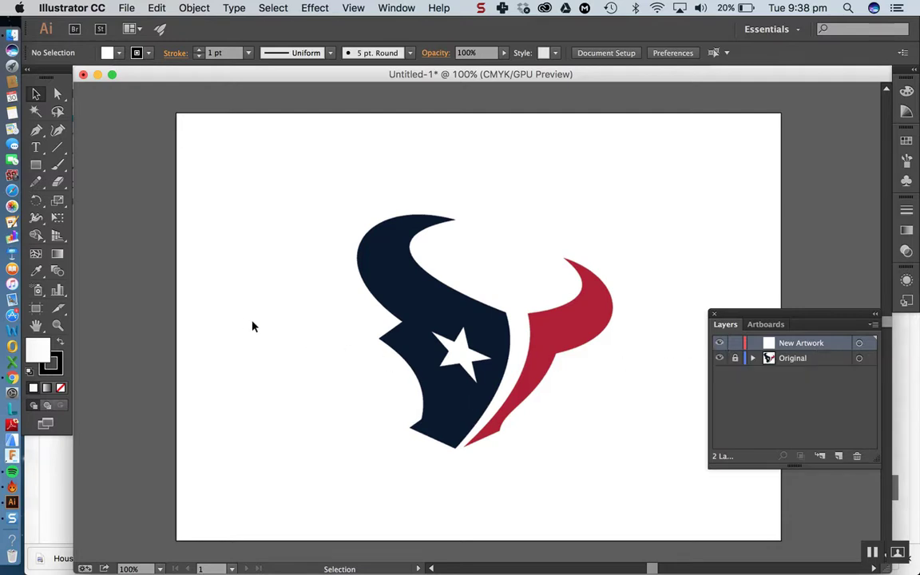
left_click(119, 55)
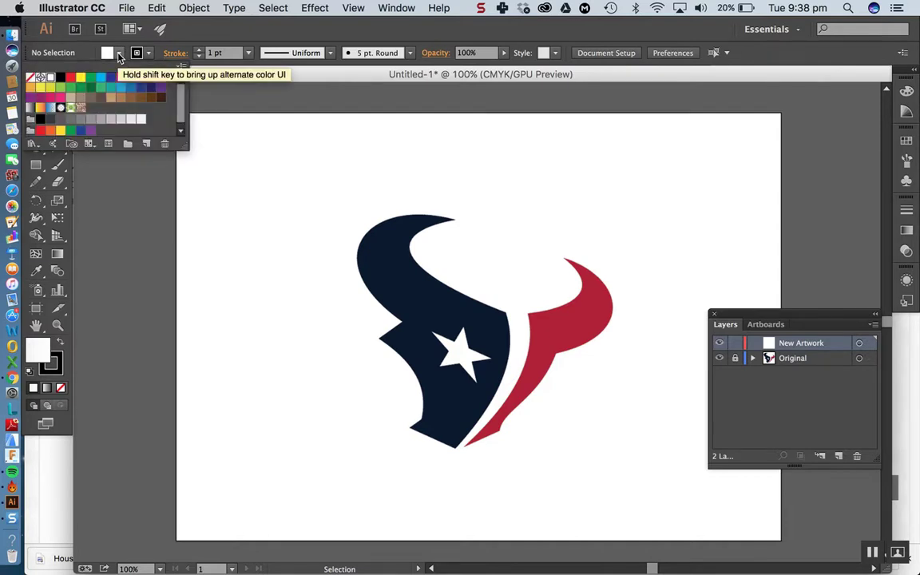
left_click(30, 80)
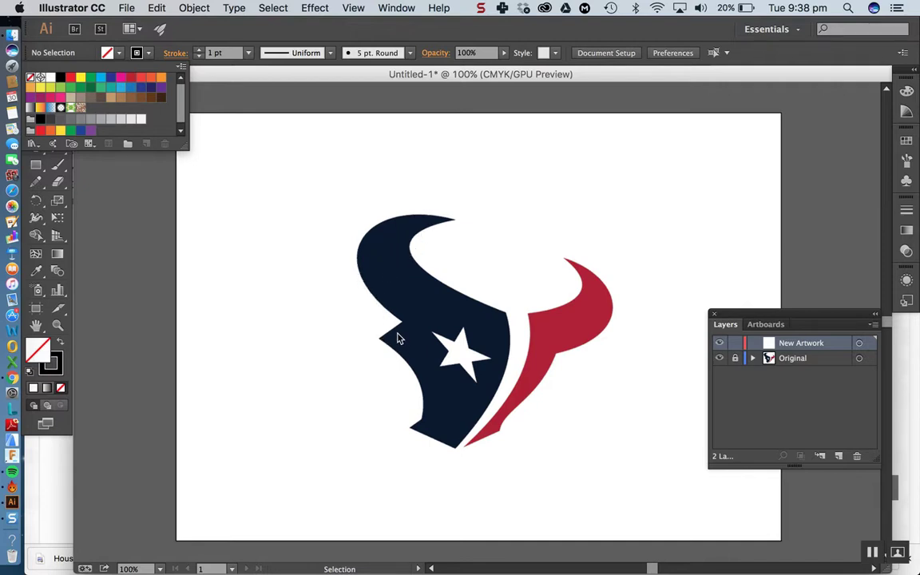
left_click(101, 79)
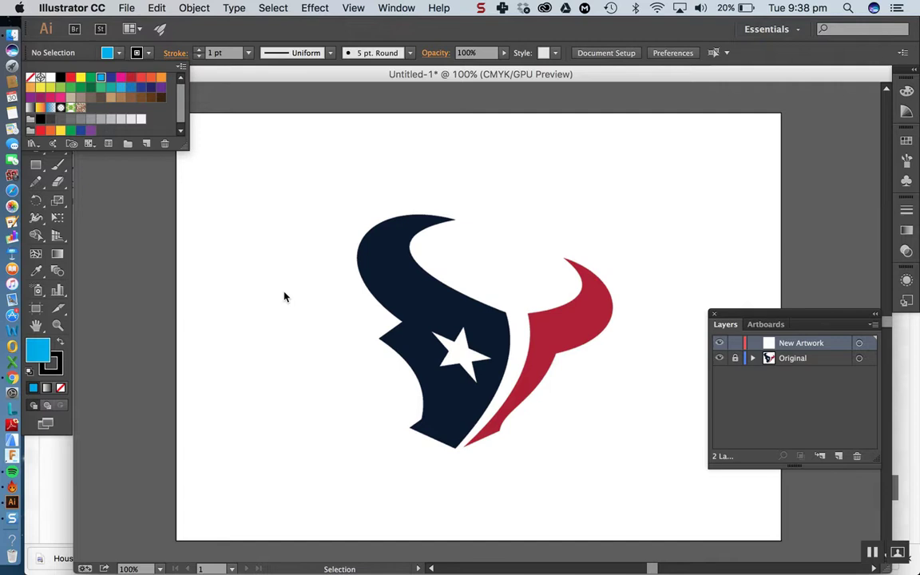
Set the drawing appearance to no fill and a 3 pt cyan stroke.
left_click(200, 54)
left_click(200, 54)
left_click(200, 50)
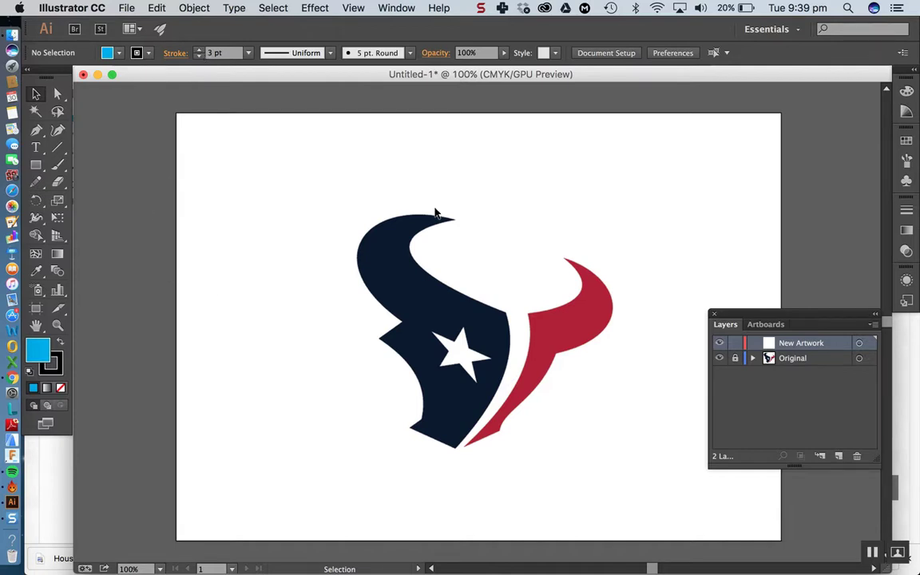
left_click(119, 54)
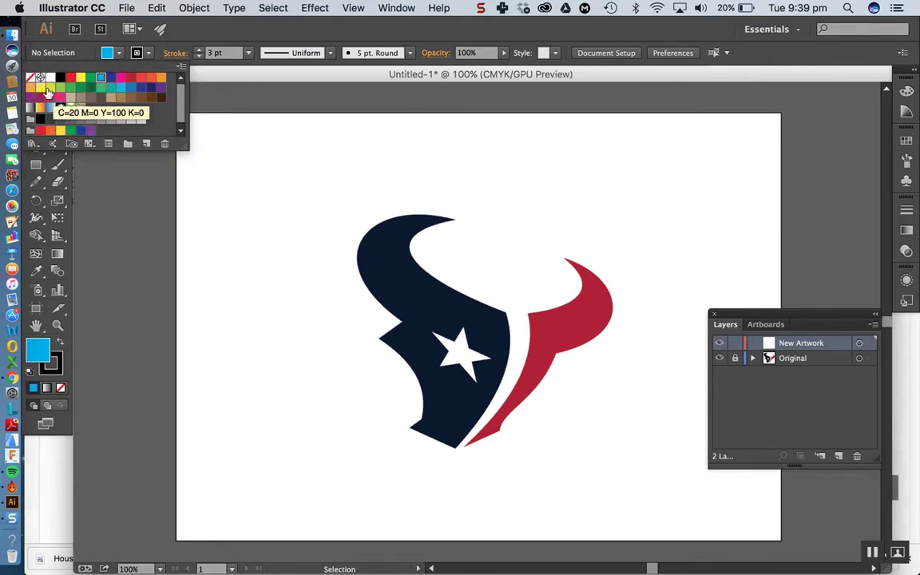
left_click(33, 79)
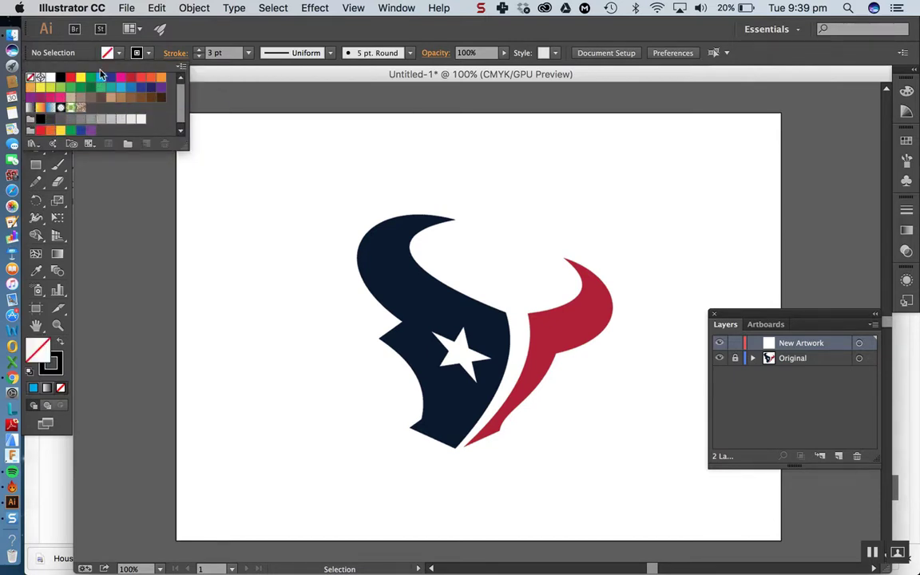
left_click(148, 53)
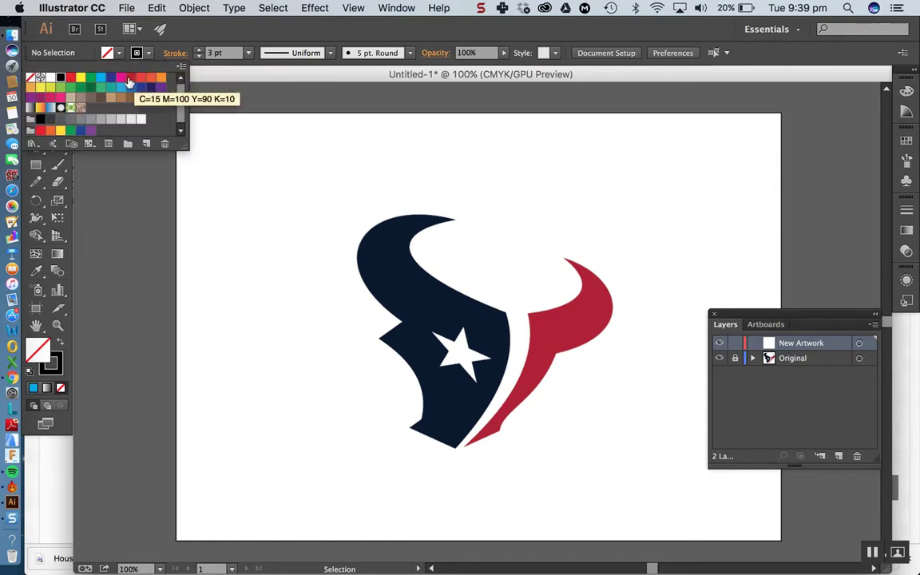
left_click(101, 77)
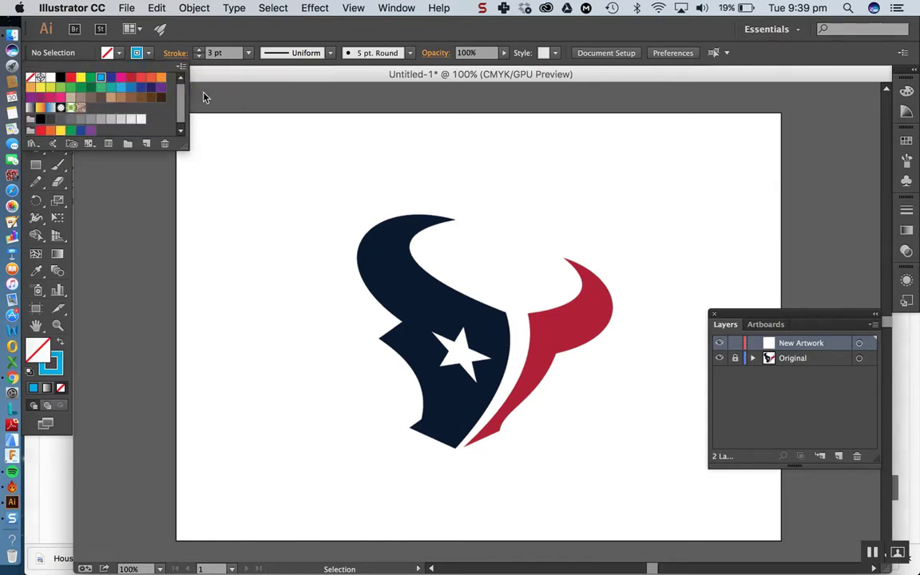
left_click(203, 37)
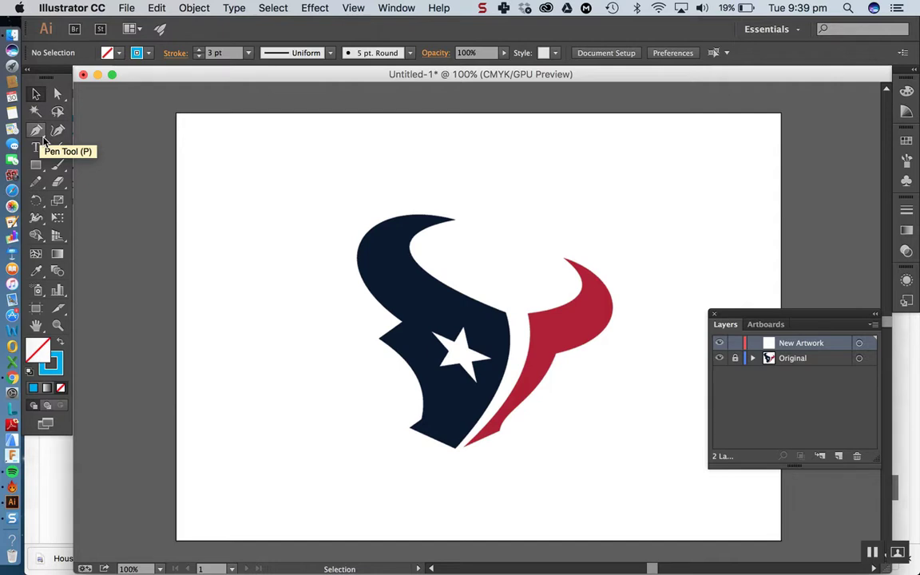
With the Pen tool, trace the inner curve of the red horn from its lower inner corner up to the horn tip.
left_click(36, 131)
left_click(43, 137)
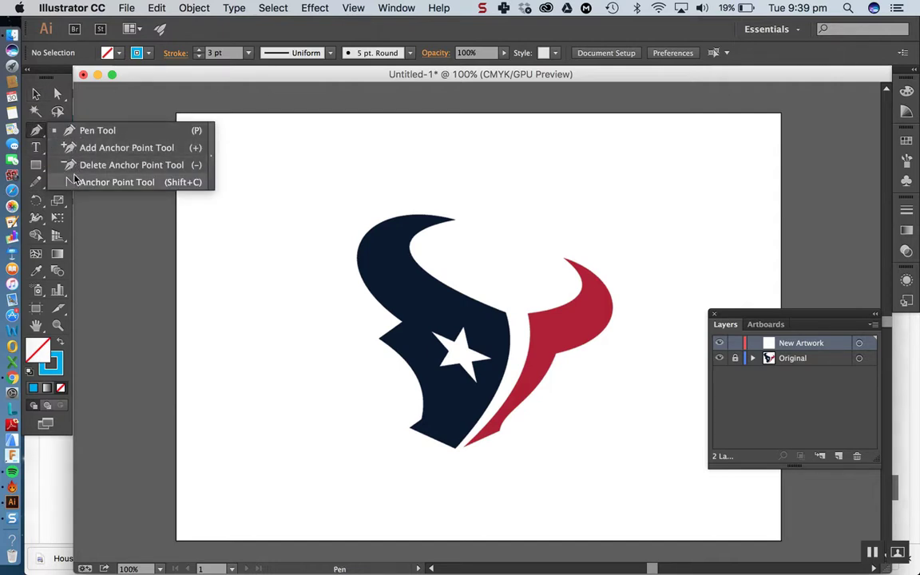
left_click(100, 133)
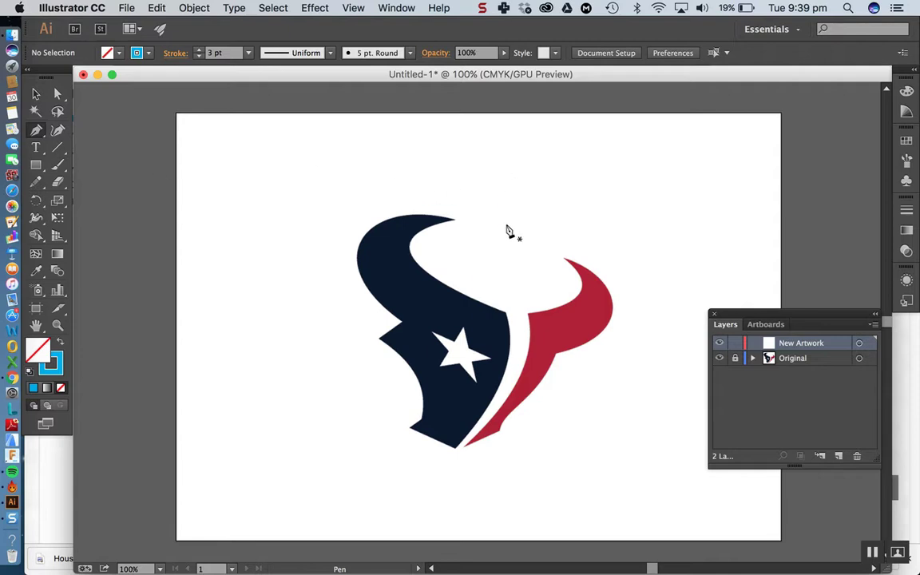
left_click(528, 314)
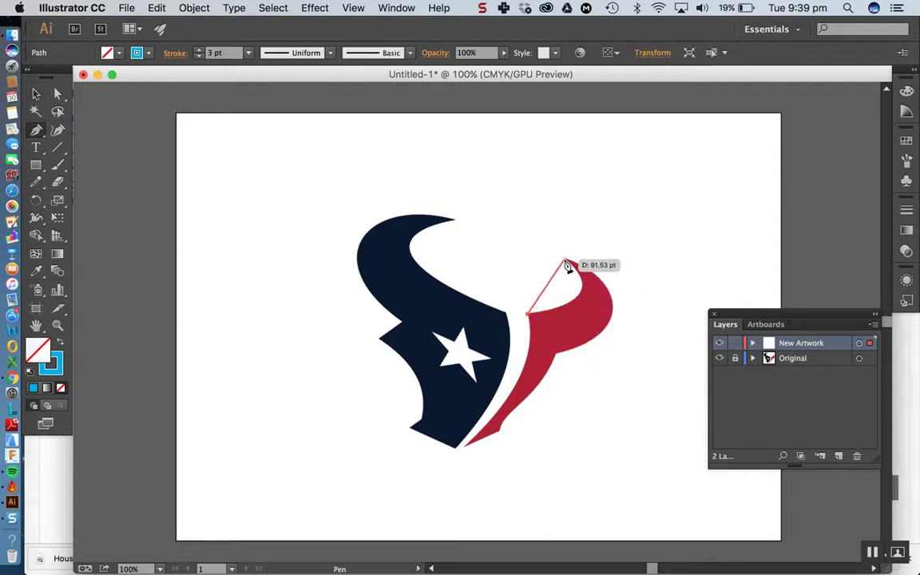
left_click(564, 262)
mouse_move(564, 262)
left_mouse_down()
mouse_move(546, 222)
mouse_move(508, 215)
left_mouse_up()
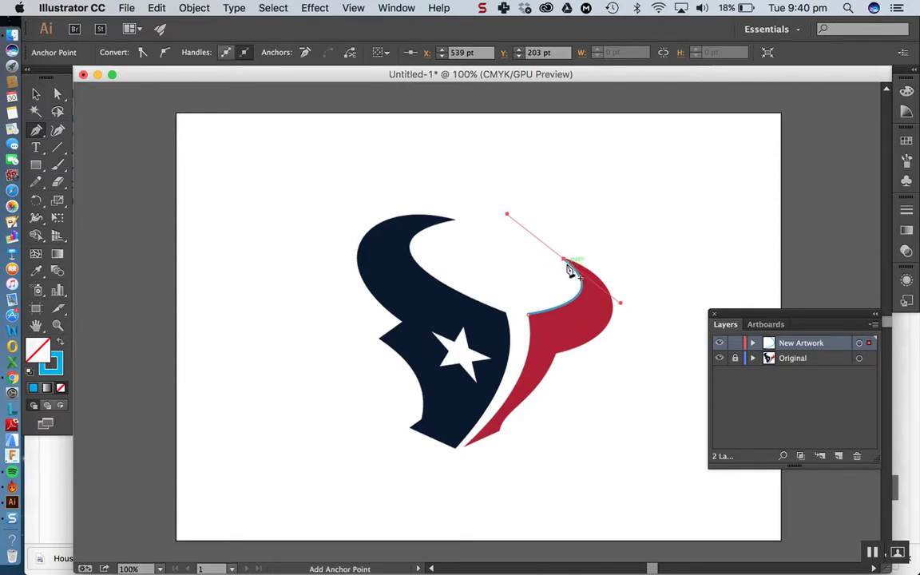
Continue the path around the outer curve of the red horn, from the tip down to the notch where it narrows.
left_click_drag(565, 264, 608, 333)
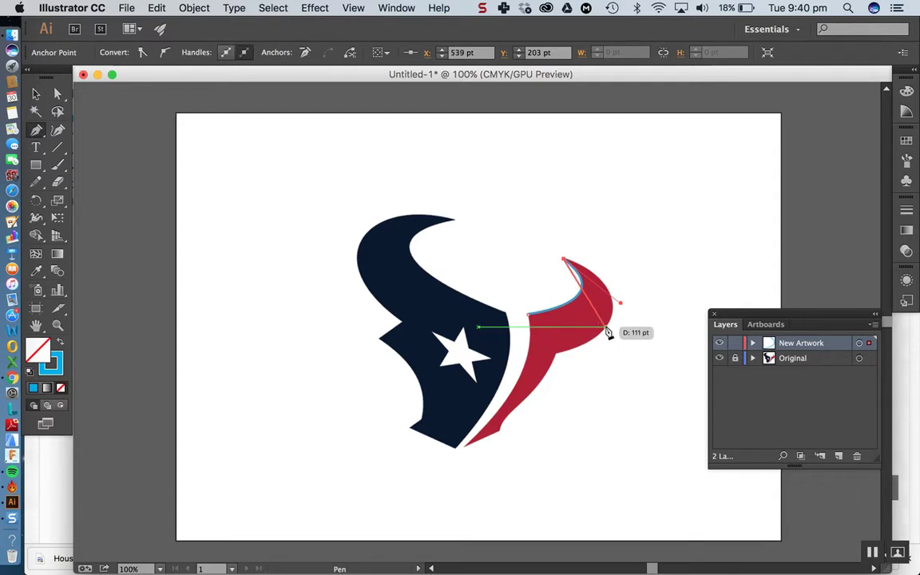
left_click_drag(606, 327, 575, 372)
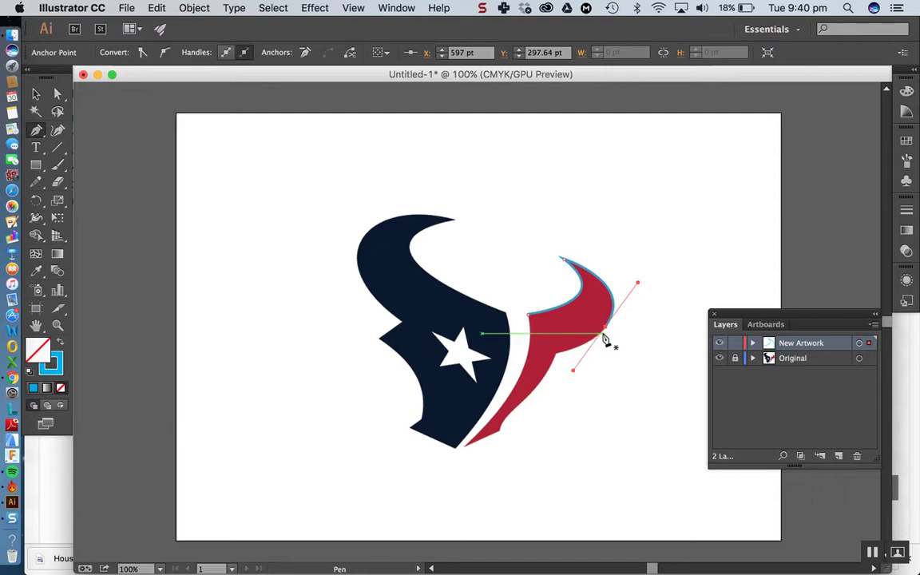
left_click_drag(607, 334, 534, 361)
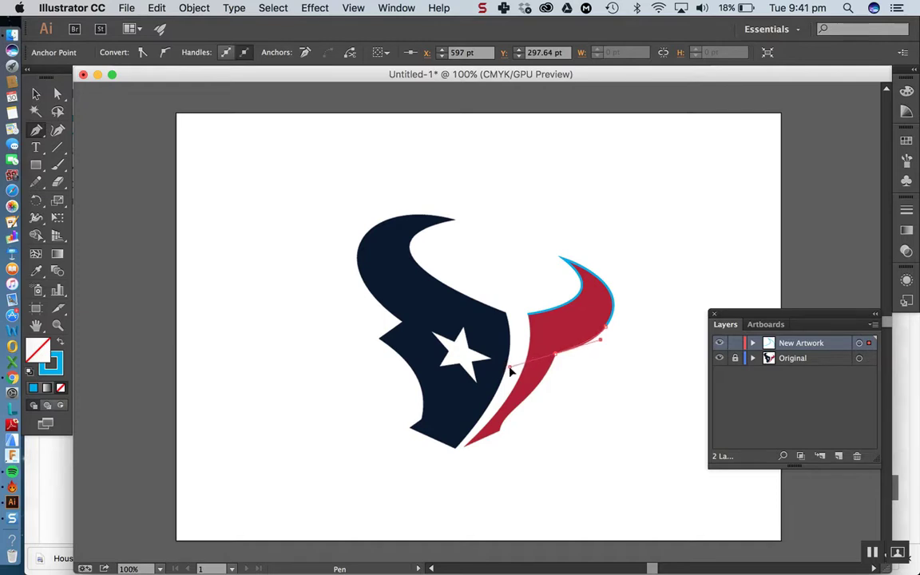
left_click_drag(512, 370, 530, 404)
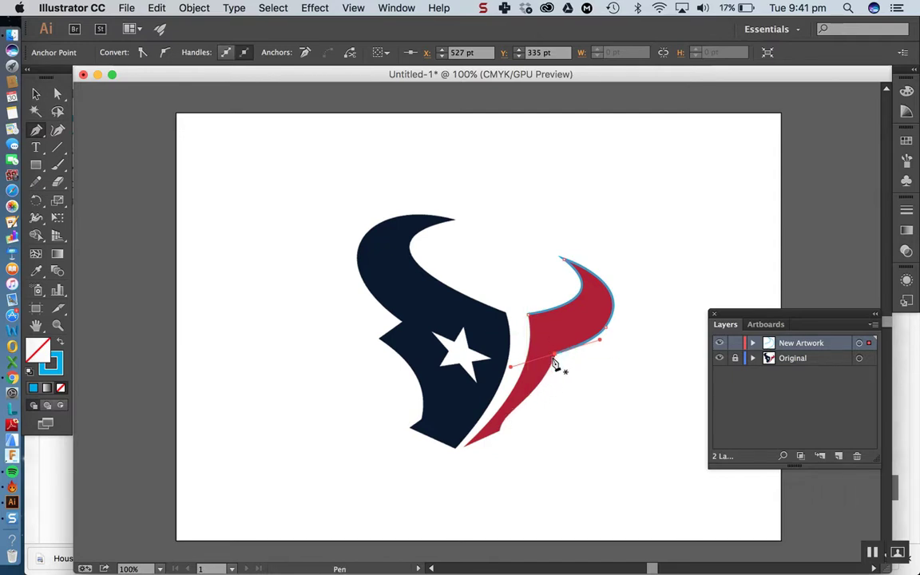
Trace the outer edge of the red shape from the notch down to its lower outer corner, using a corner point at the bend.
left_click_drag(557, 361, 515, 411)
left_click_drag(479, 449, 547, 400)
left_click_drag(517, 413, 500, 437)
mouse_move(495, 454)
left_mouse_down()
mouse_move(508, 434)
mouse_move(492, 447)
left_mouse_up()
left_click(500, 432)
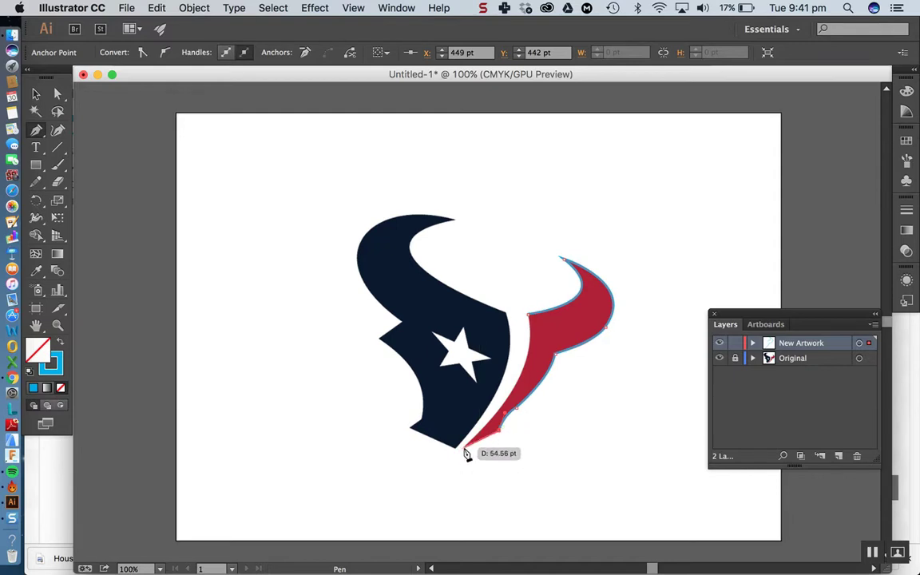
Extend the path straight to the bottom tip of the red shape and close it along the curved inner edge.
left_click(468, 450)
left_click(467, 450)
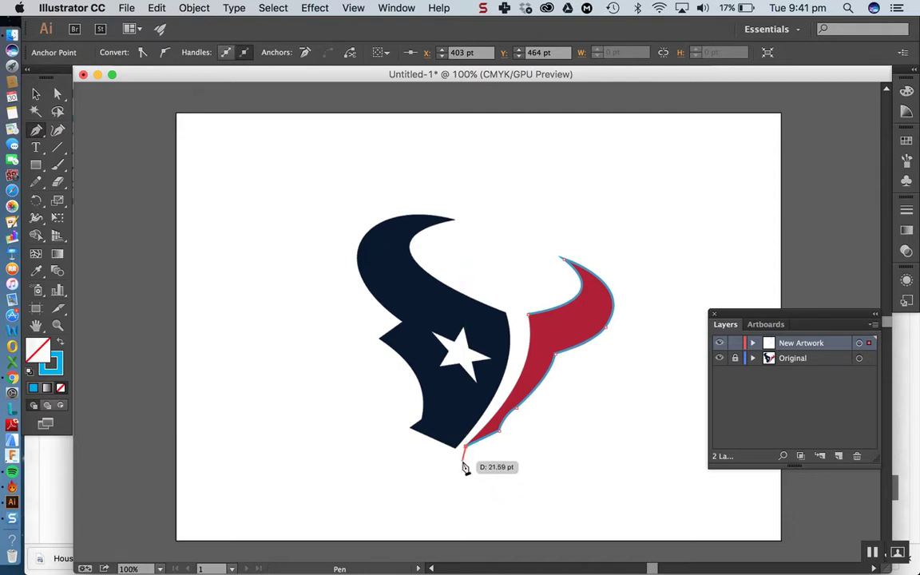
left_click_drag(466, 469, 470, 452)
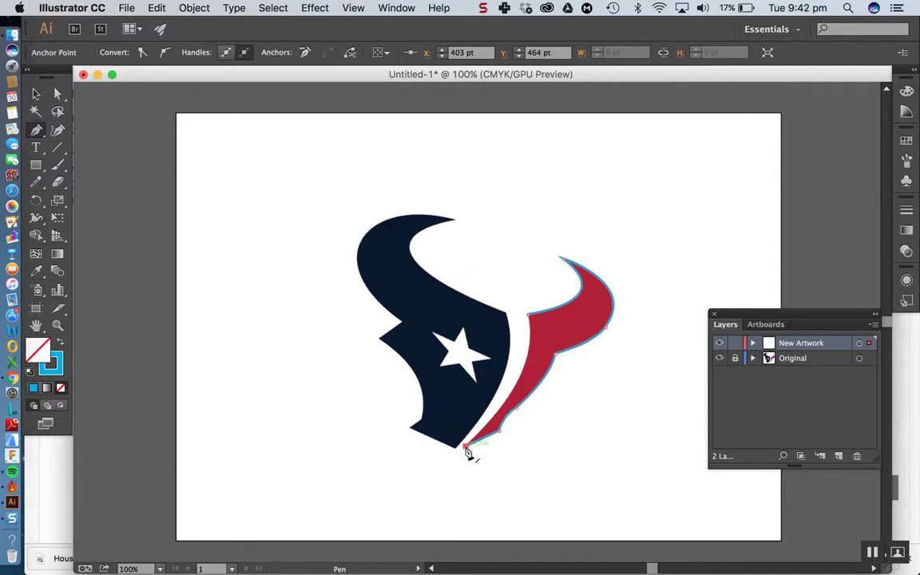
left_click_drag(465, 449, 527, 315)
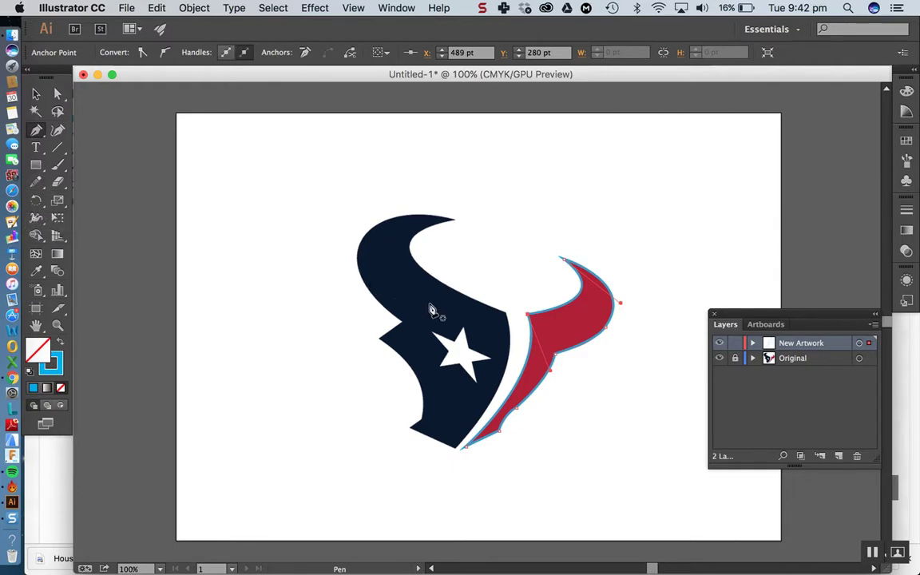
Start a new path on the navy shape, tracing its curved edge beside the red part, the straight base and the small lower corner.
left_click(506, 317)
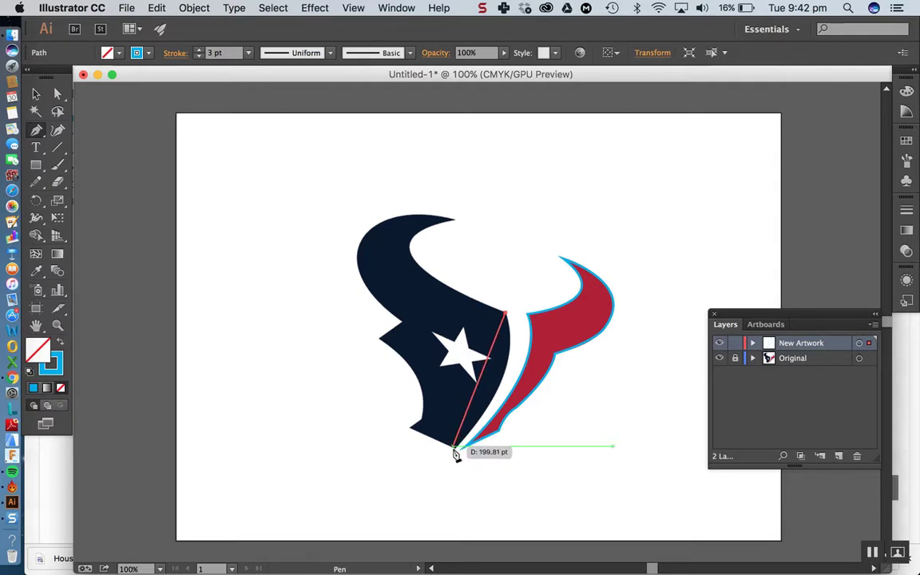
left_click_drag(457, 448, 374, 523)
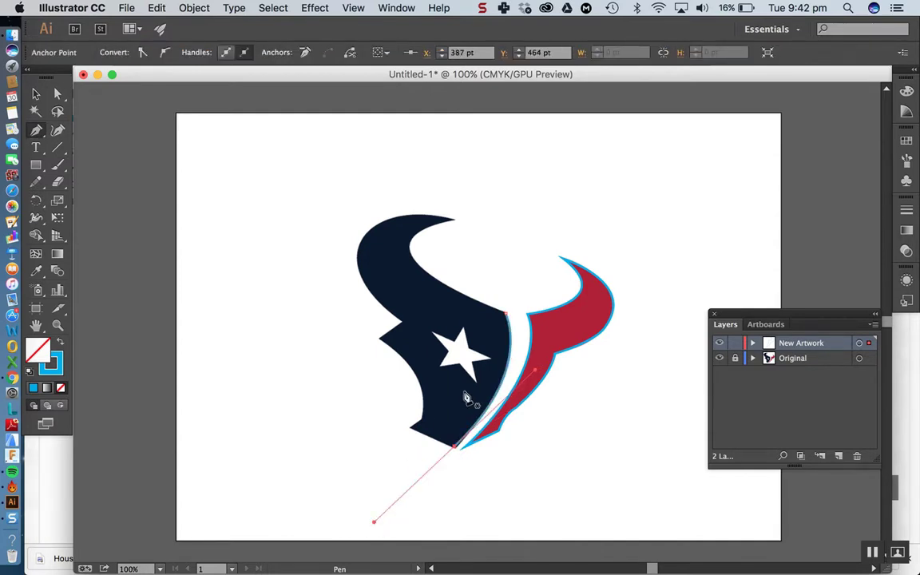
left_click(456, 452)
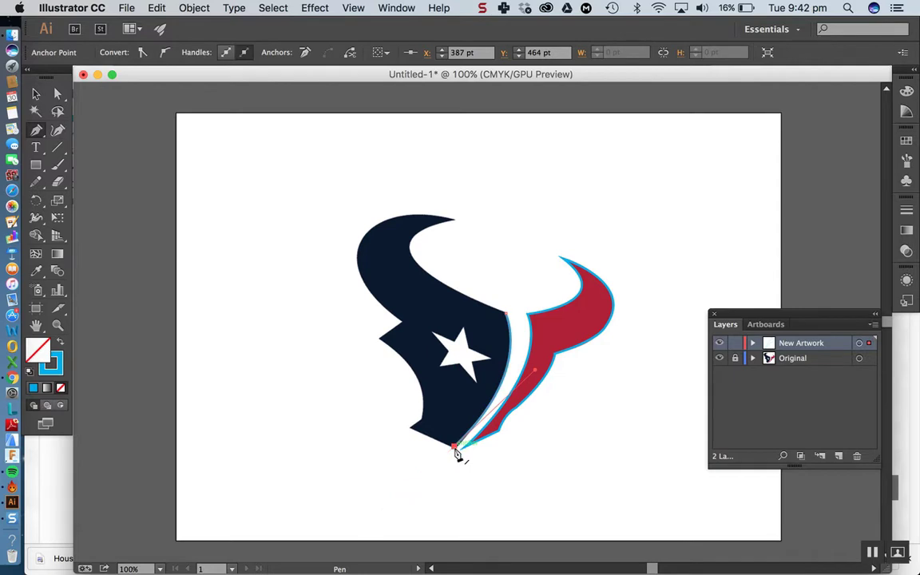
left_click(410, 432)
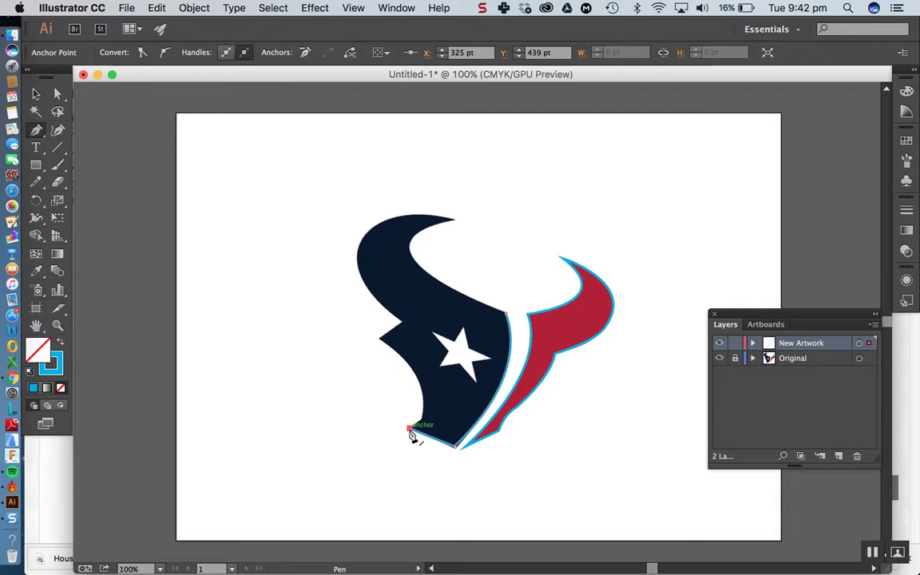
left_click_drag(410, 434, 421, 421)
left_click(421, 419)
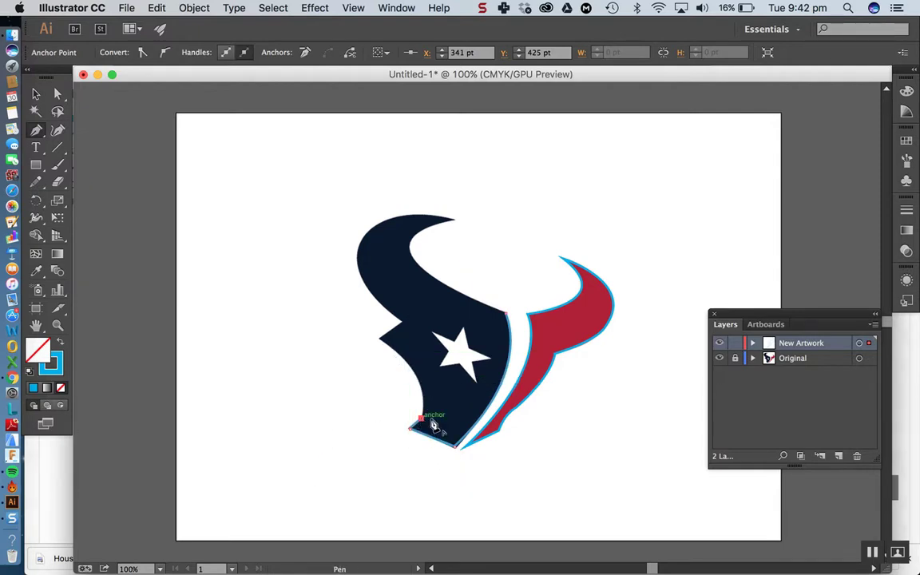
Continue the navy outline up the concave cheek edge and across the straight segment to the notch below the horn.
left_click_drag(381, 340, 318, 293)
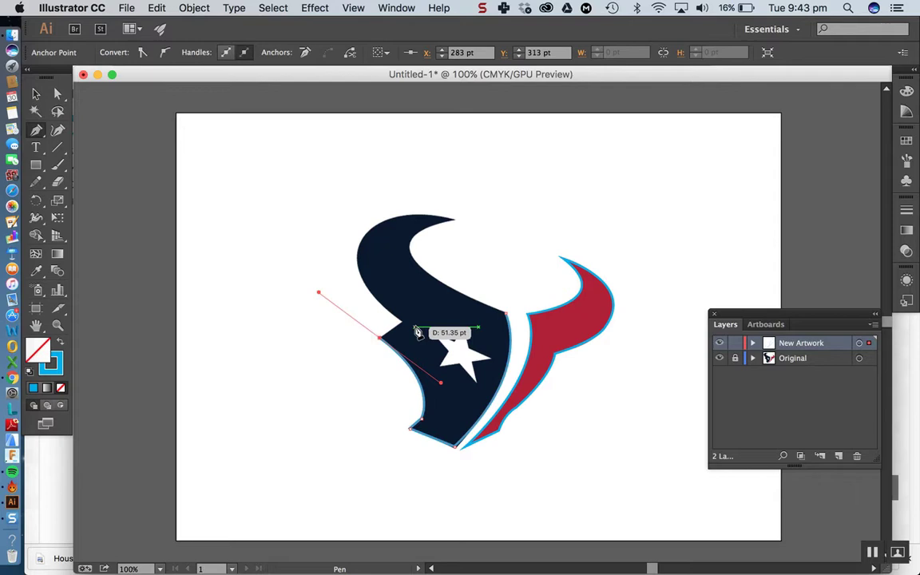
left_click(380, 340)
left_click(403, 323)
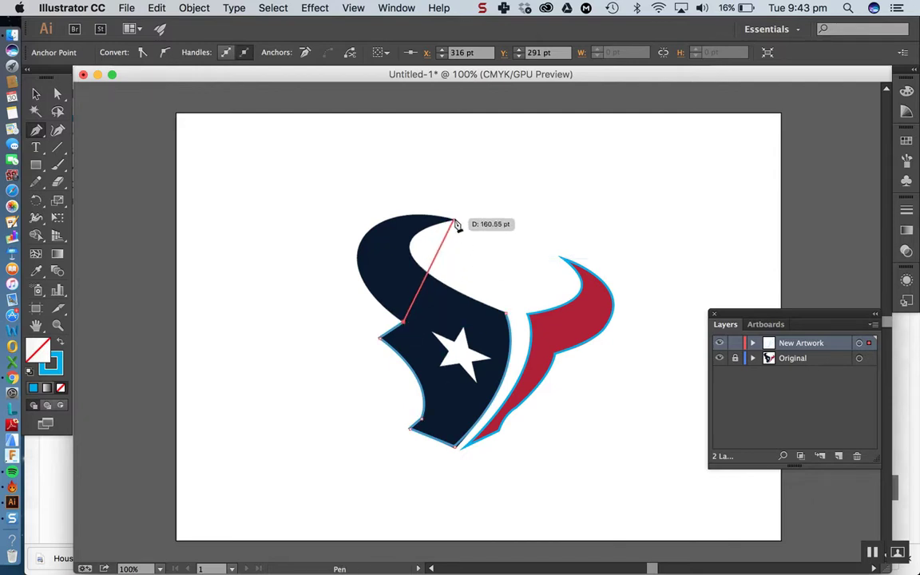
Trace the outer curve of the navy horn from the notch to its tip, using an intermediate curve point on the bend.
left_click_drag(455, 219, 639, 232)
left_click_drag(404, 323, 392, 201)
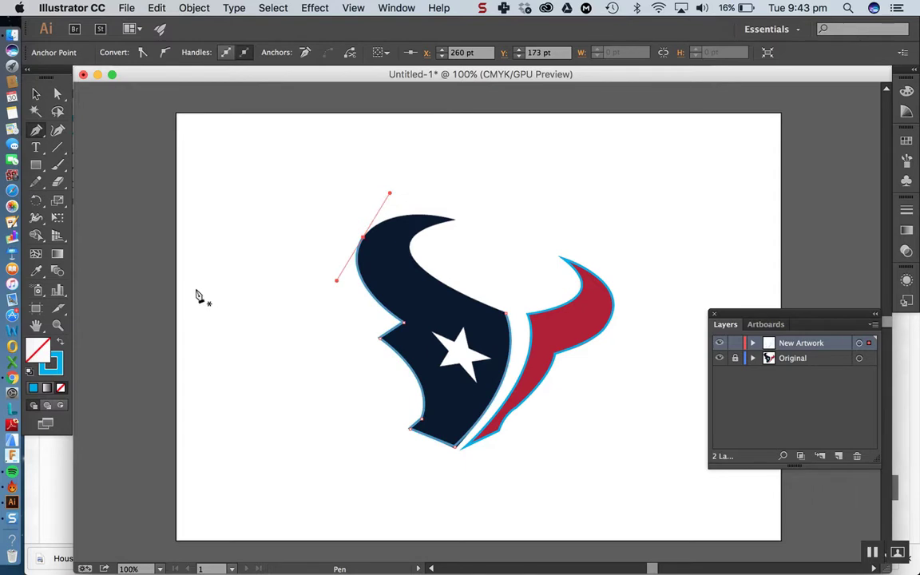
left_click_drag(365, 241, 456, 224)
left_click_drag(455, 220, 519, 239)
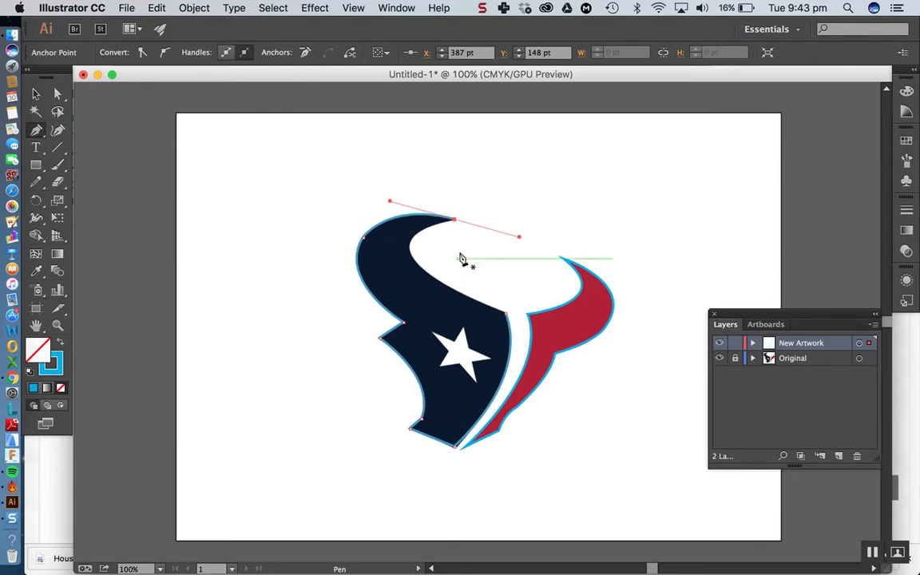
Trace the inner curve of the navy horn back to the starting corner, close the path and deselect it.
left_click_drag(456, 221, 550, 349)
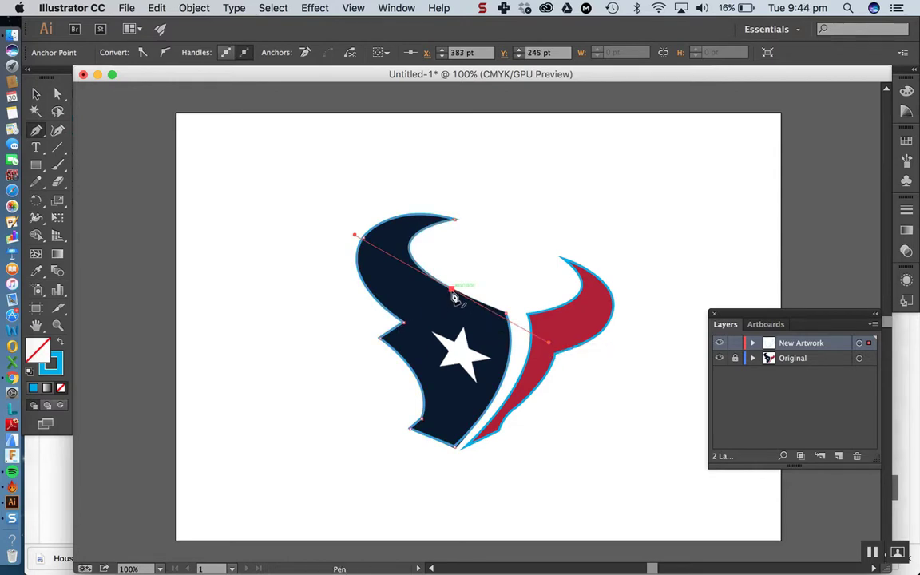
left_click_drag(452, 293, 506, 317)
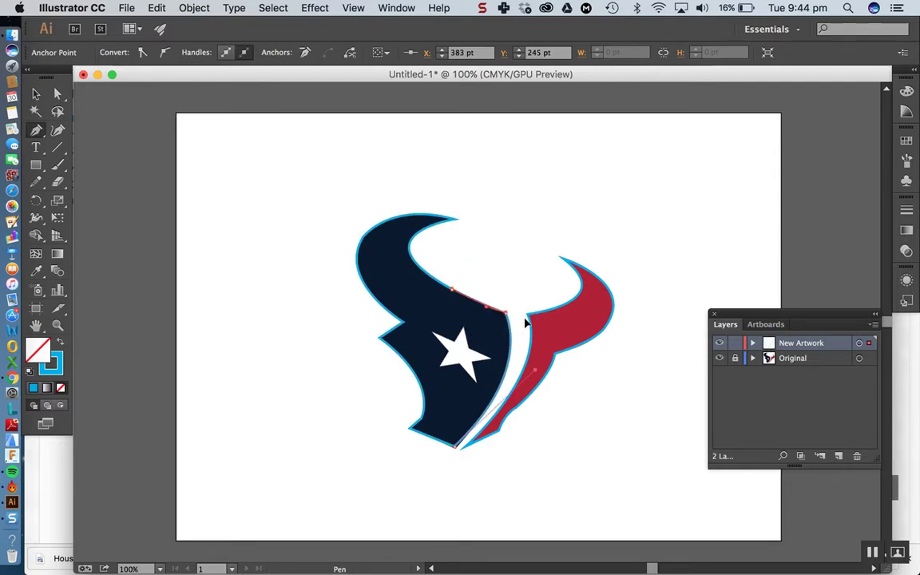
left_click_drag(526, 319, 525, 320)
left_click(35, 95)
left_click(425, 146)
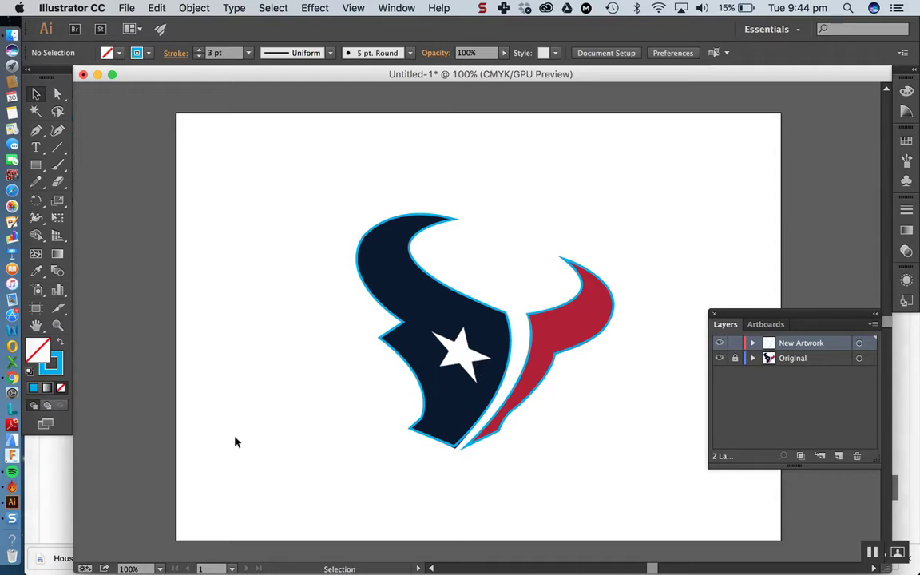
Start a new Pen path on the white star, tracing straight segments from its upper inner notch around the top and right points.
left_click(35, 129)
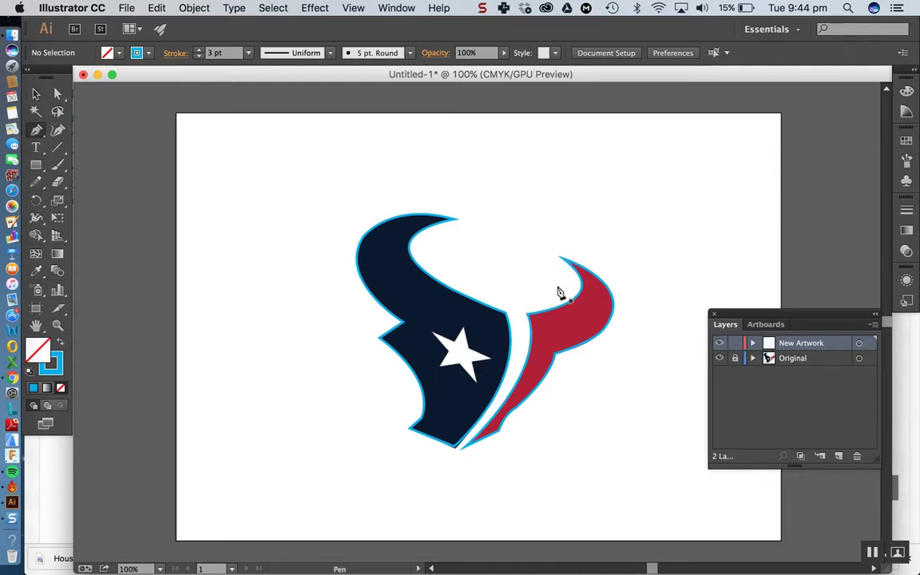
key("super")
key("super+equal")
key("super+equal")
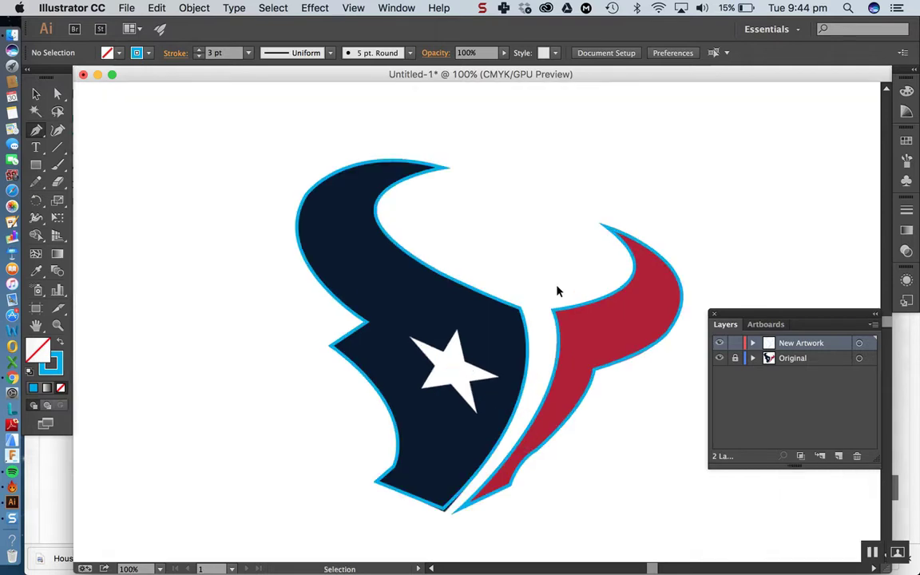
left_click(36, 326)
left_click_drag(476, 371, 452, 265)
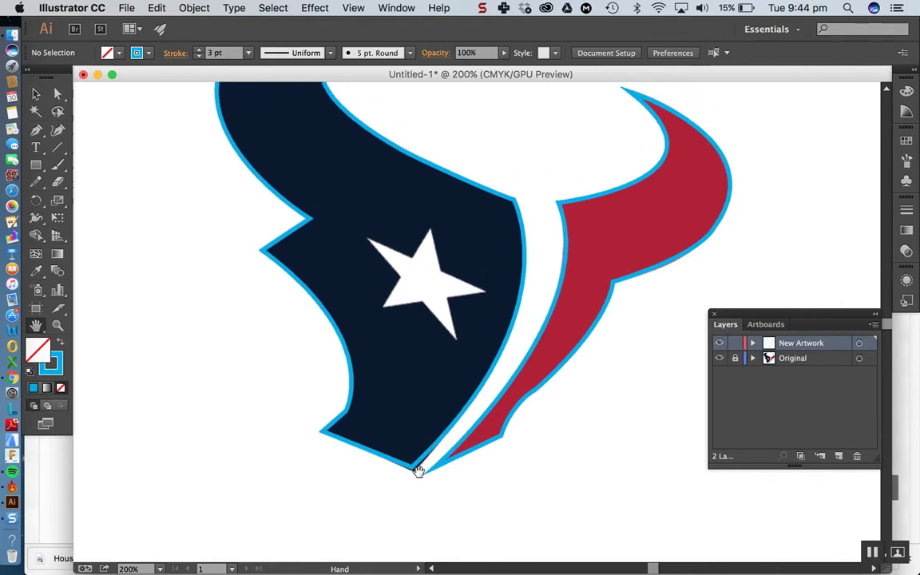
left_click(35, 130)
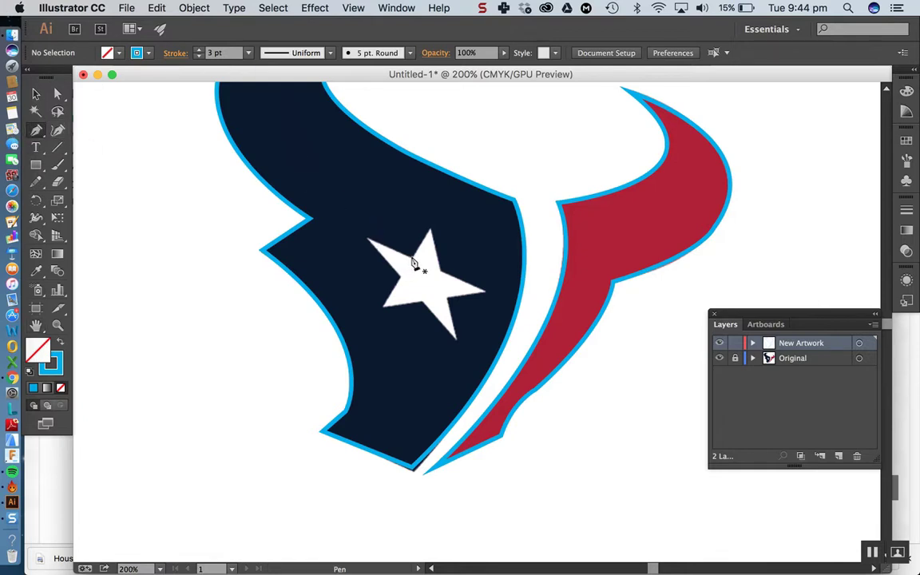
left_click_drag(411, 258, 431, 232)
left_click(431, 229)
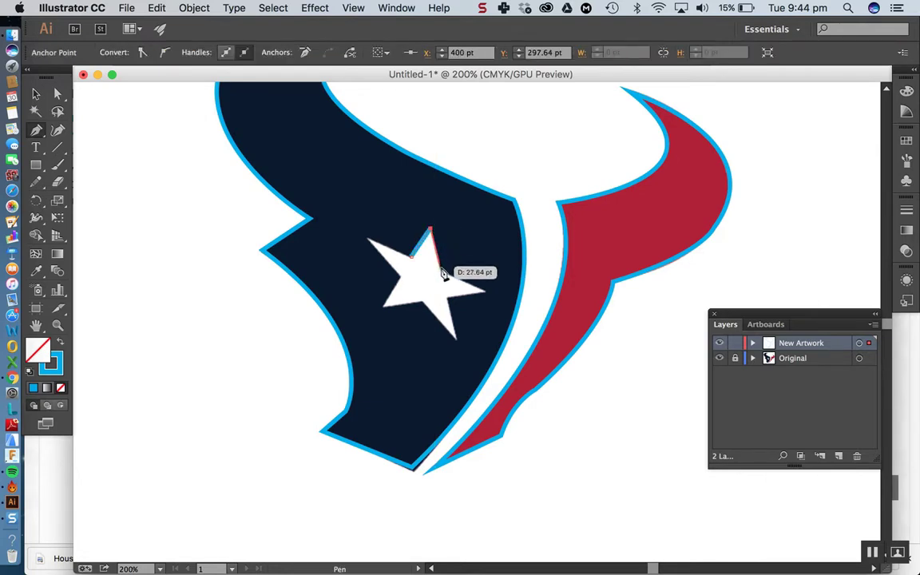
left_click(441, 271)
left_click(483, 290)
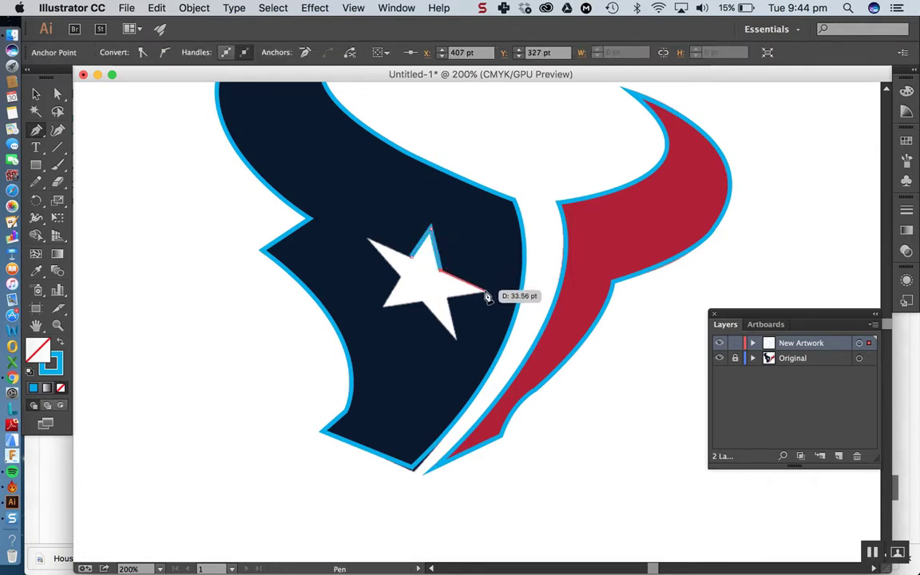
left_click(446, 298)
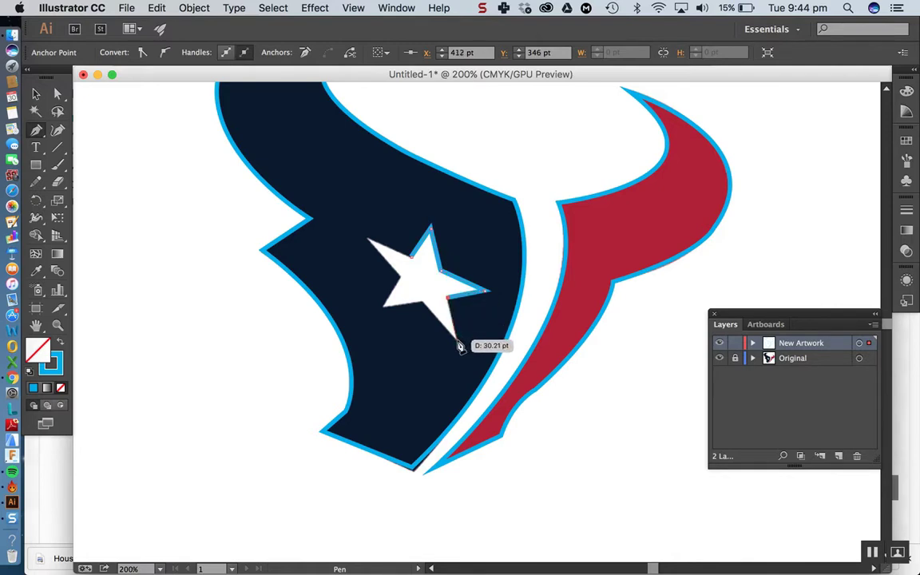
Trace the star's remaining lower and left points with straight segments, close the path at its starting notch and deselect it.
left_click(455, 342)
left_click(416, 304)
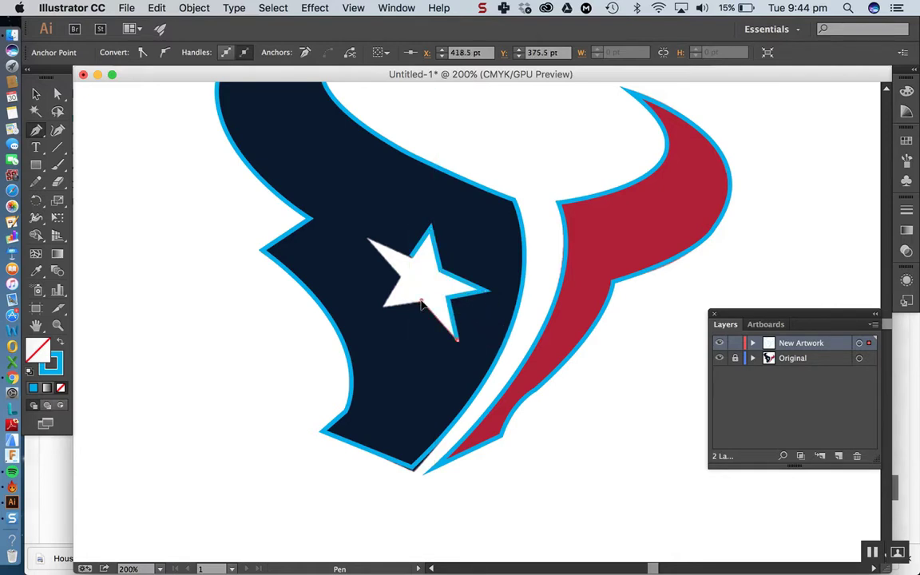
left_click(381, 308)
left_click(405, 279)
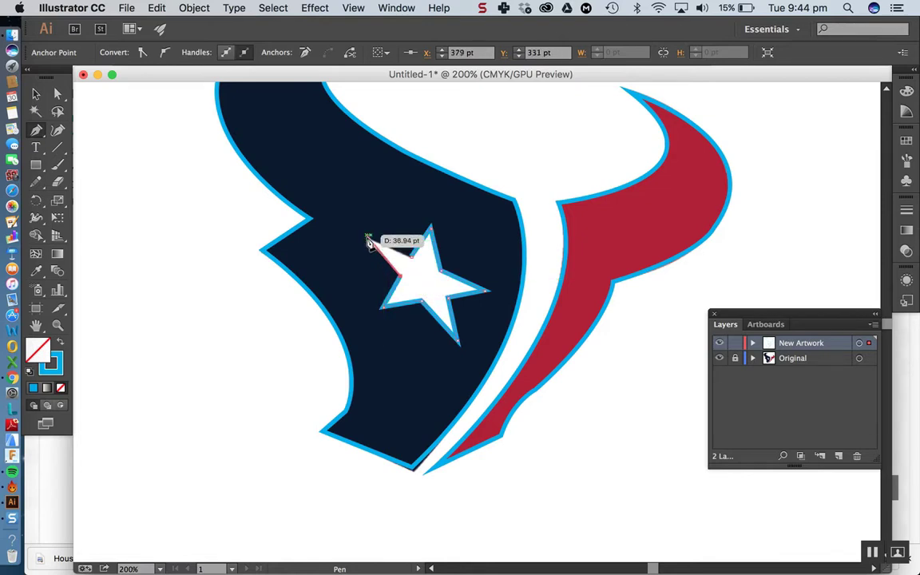
left_click(365, 240)
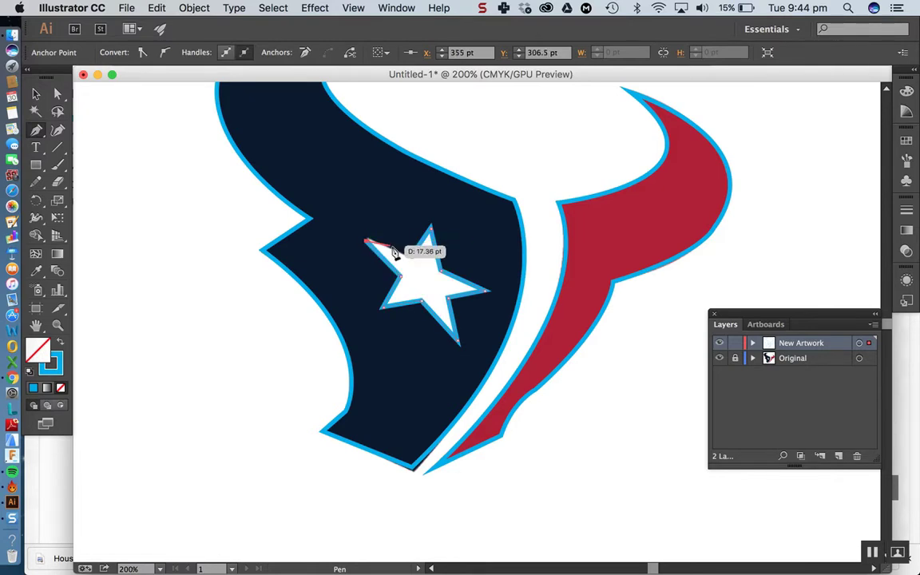
left_click(412, 257)
key("super+minus")
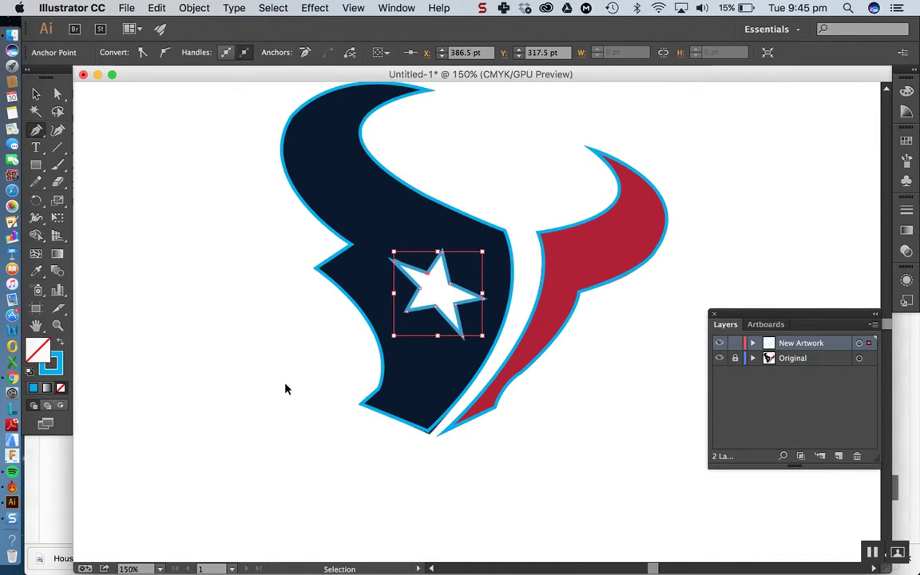
key("super+minus")
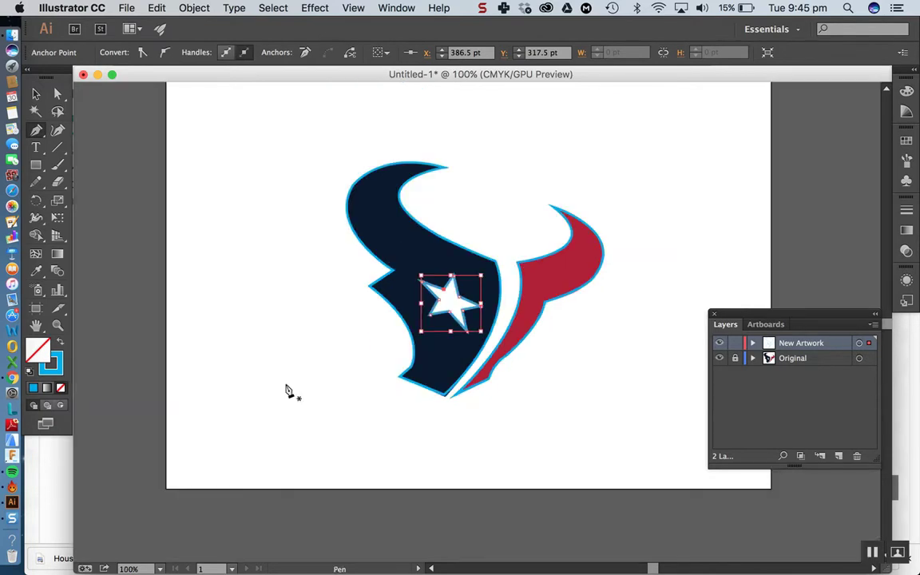
left_click(36, 94)
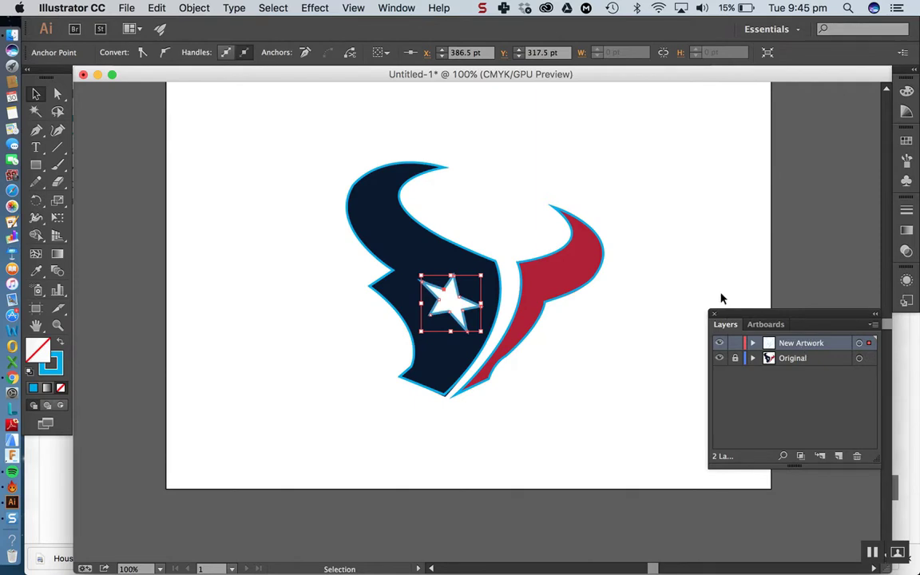
left_click(246, 168)
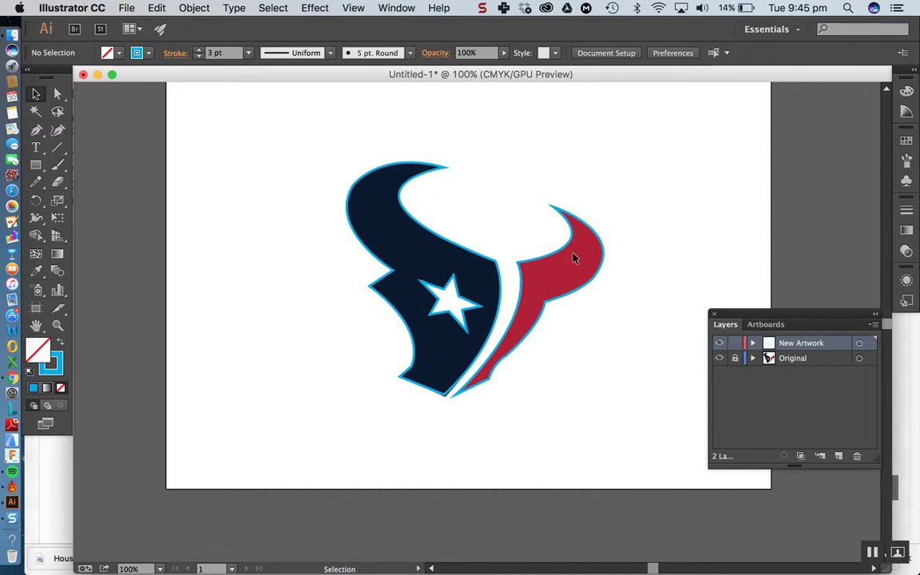
Apply the red sampled from the original logo to the traced red shape with the Eyedropper.
left_click(36, 95)
left_click(545, 261)
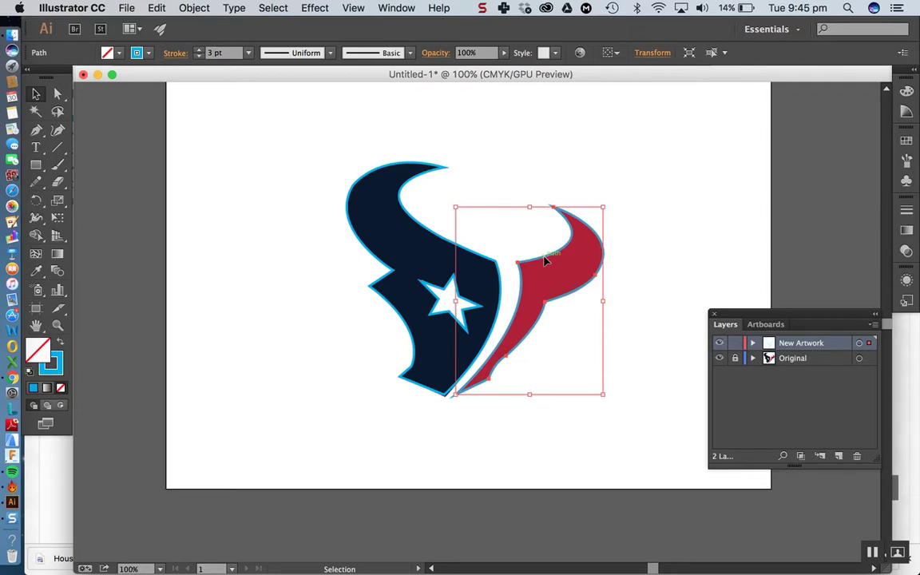
left_click(35, 274)
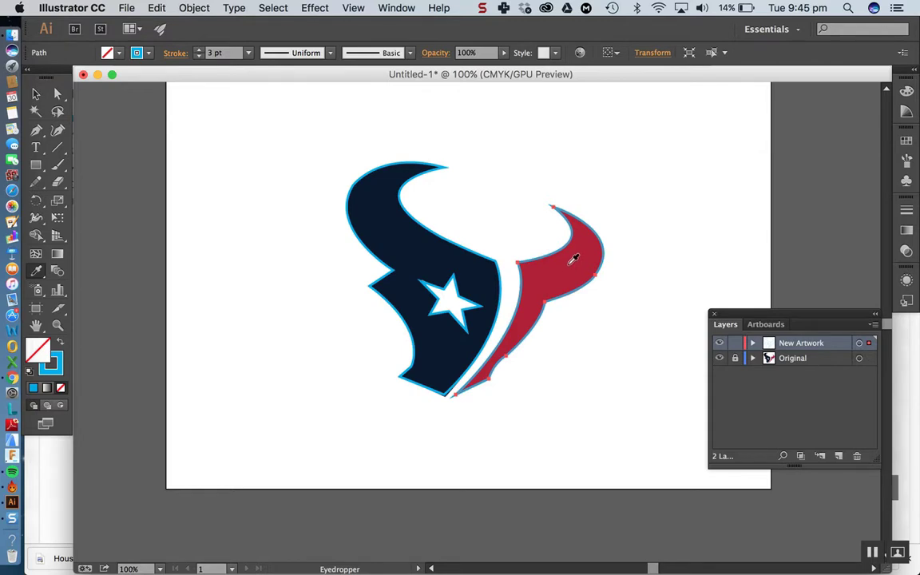
left_click(571, 262)
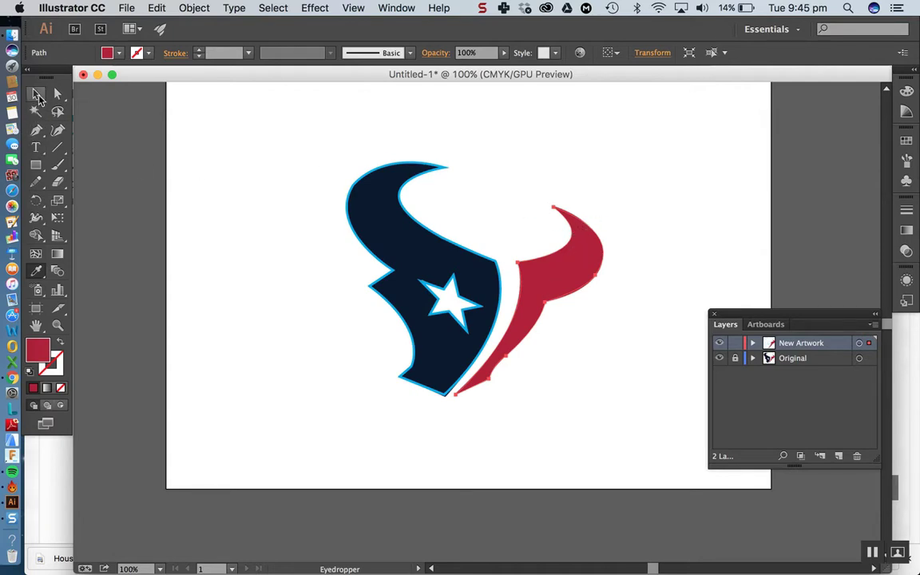
Apply the navy sampled from the original logo to the traced navy horn-and-face shape with the Eyedropper, and deselect it.
left_click(35, 94)
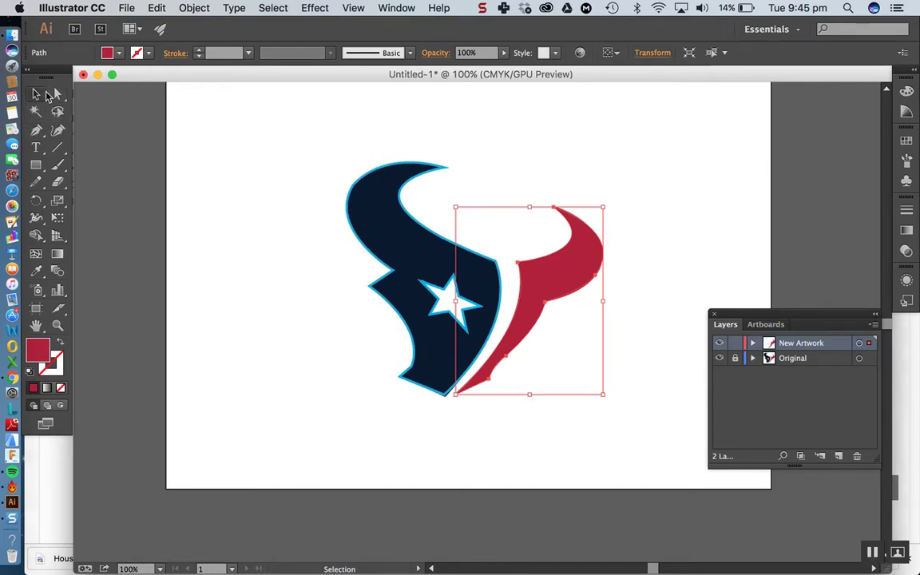
left_click(360, 182)
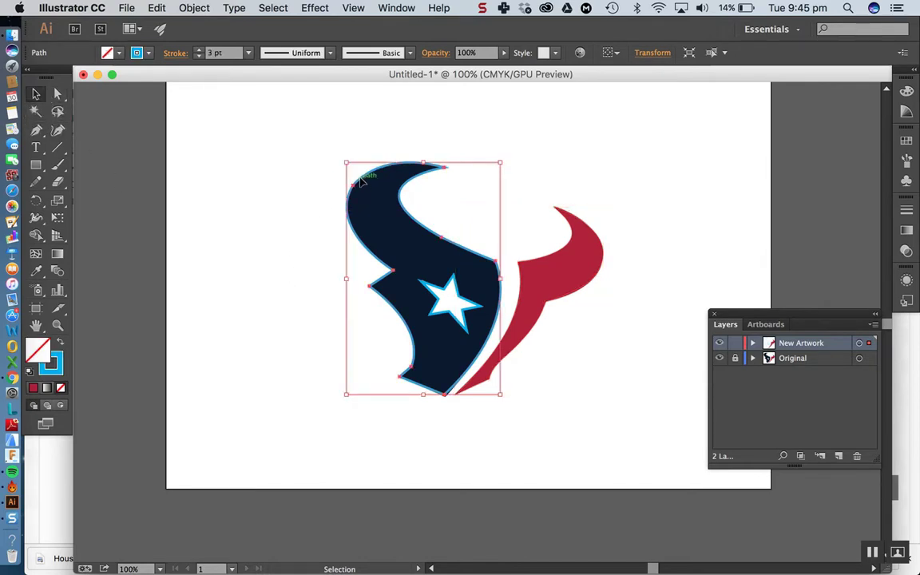
left_click(35, 273)
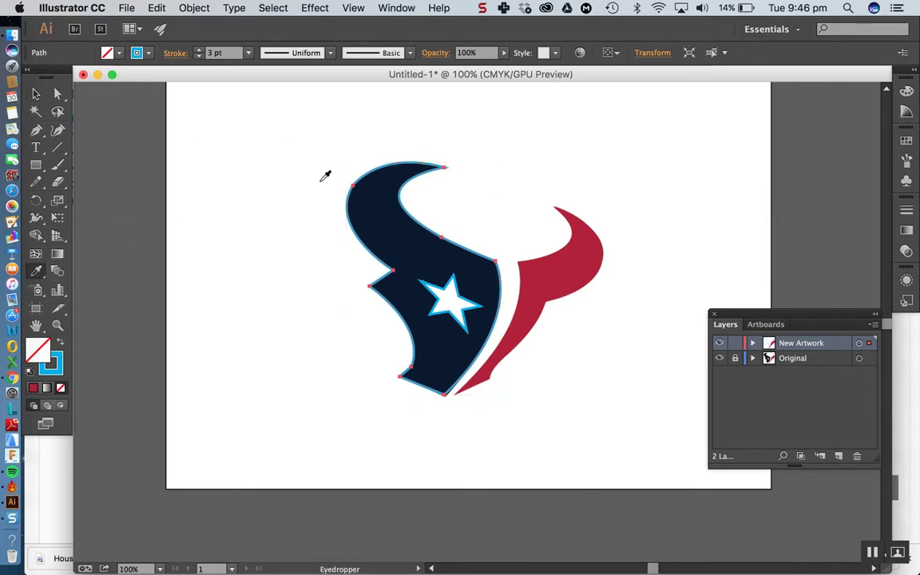
left_click(378, 216)
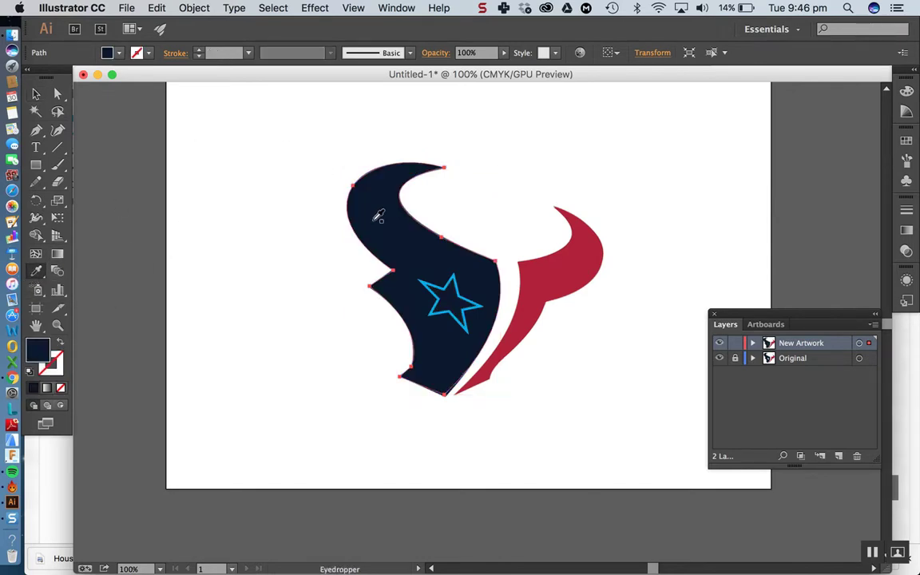
left_click(35, 95)
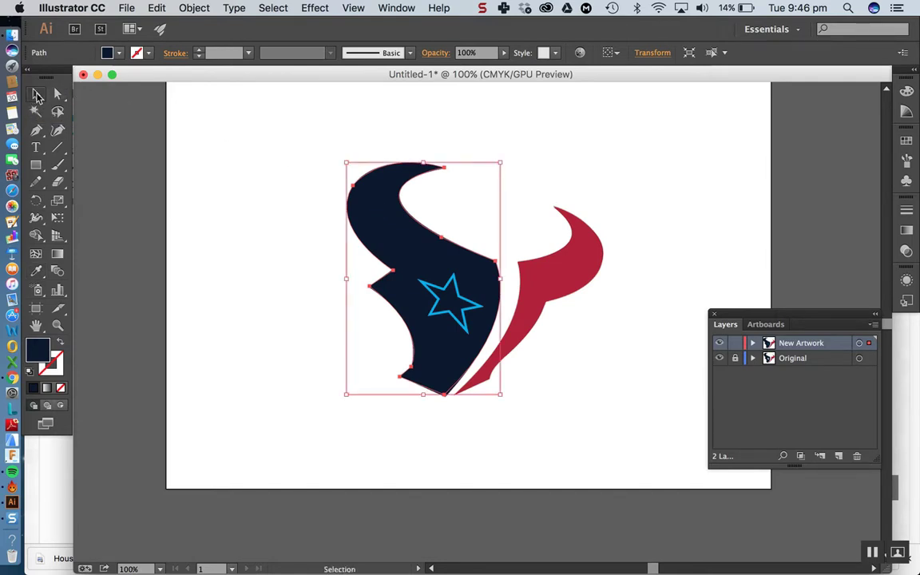
left_click(284, 166)
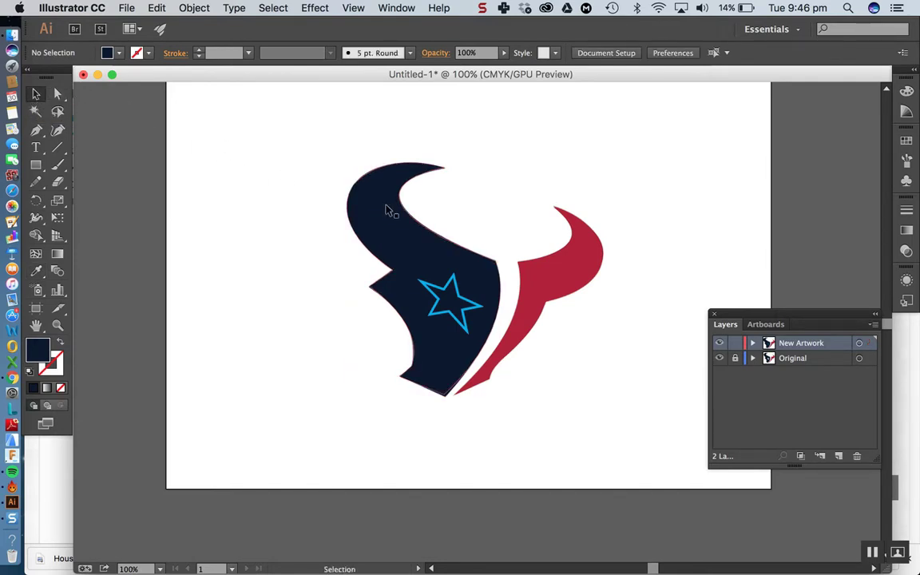
Give the traced star outline a white fill and no stroke with the Eyedropper, and deselect it.
left_click(457, 290)
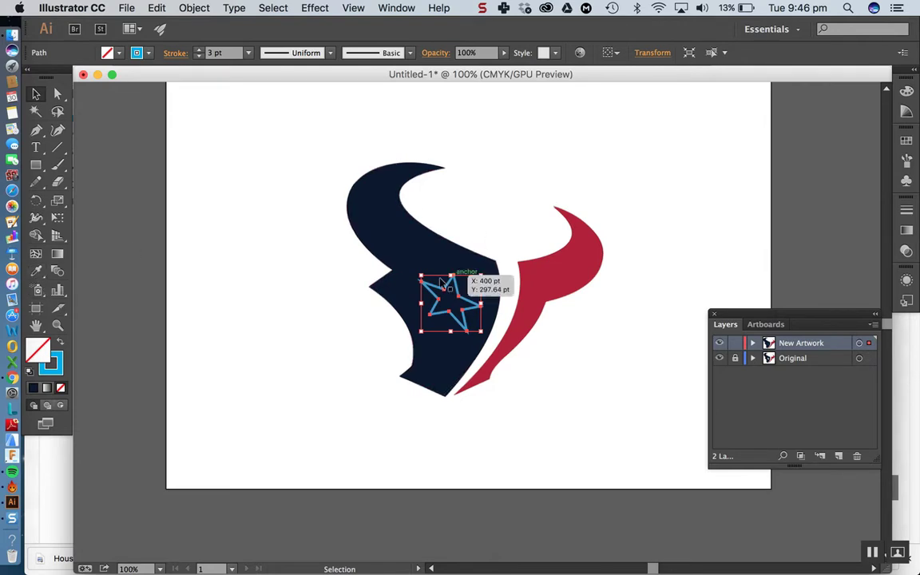
left_click(35, 273)
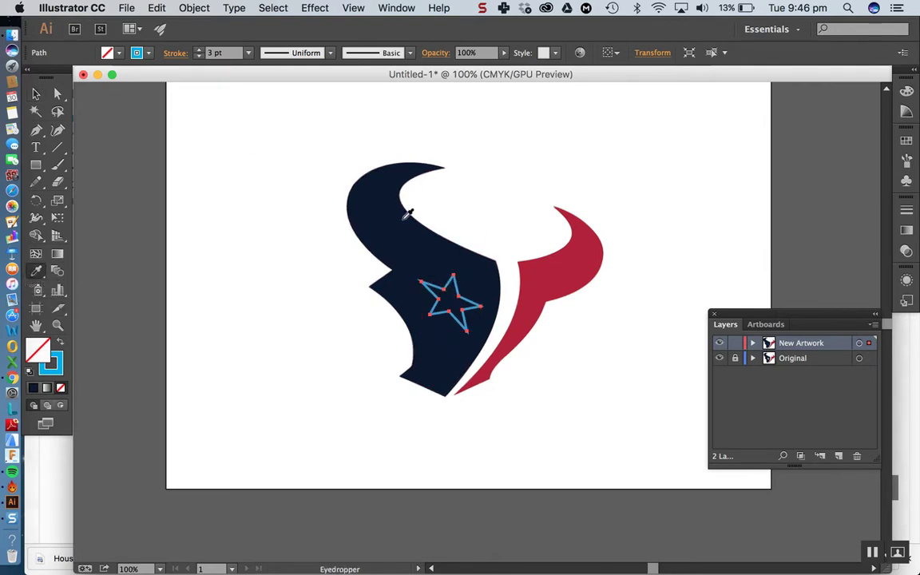
left_click(393, 297)
left_click(35, 94)
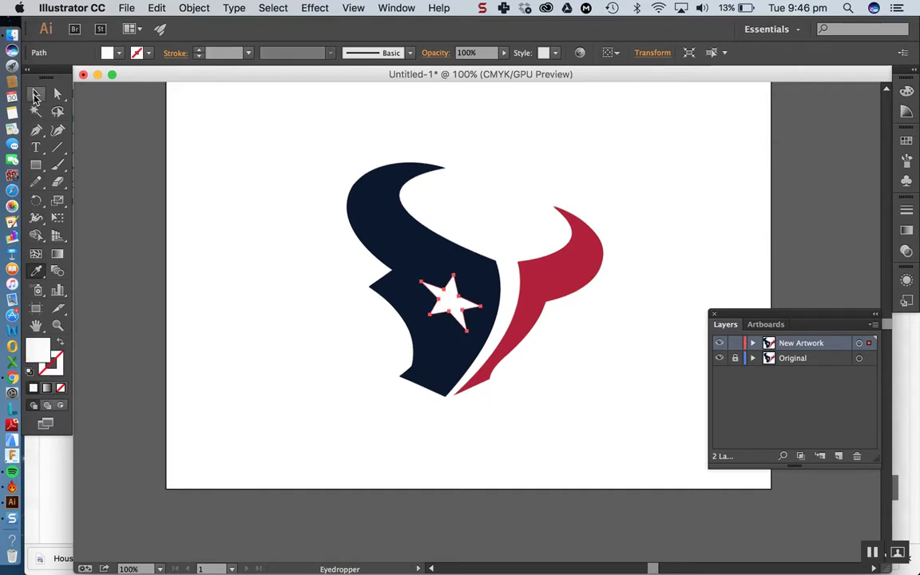
left_click(267, 148)
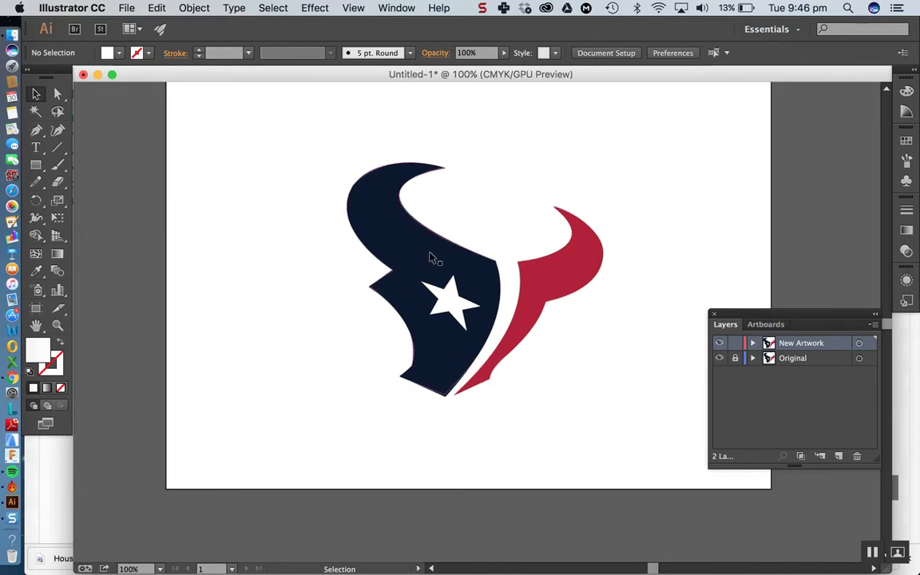
Group the navy, red and star shapes and move the group down and to the left, clear of the original bitmap logo.
left_click(433, 278)
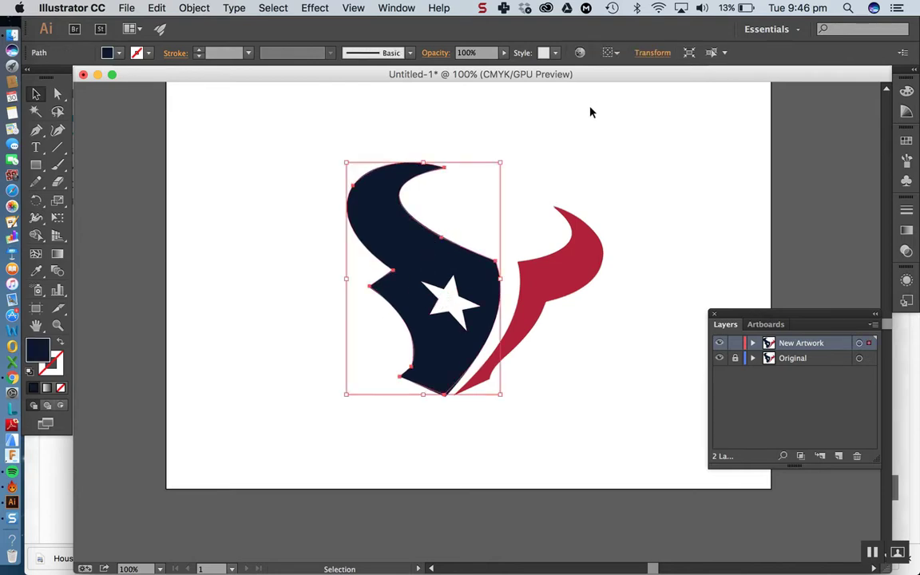
left_click(583, 127)
left_click_drag(311, 149, 626, 416)
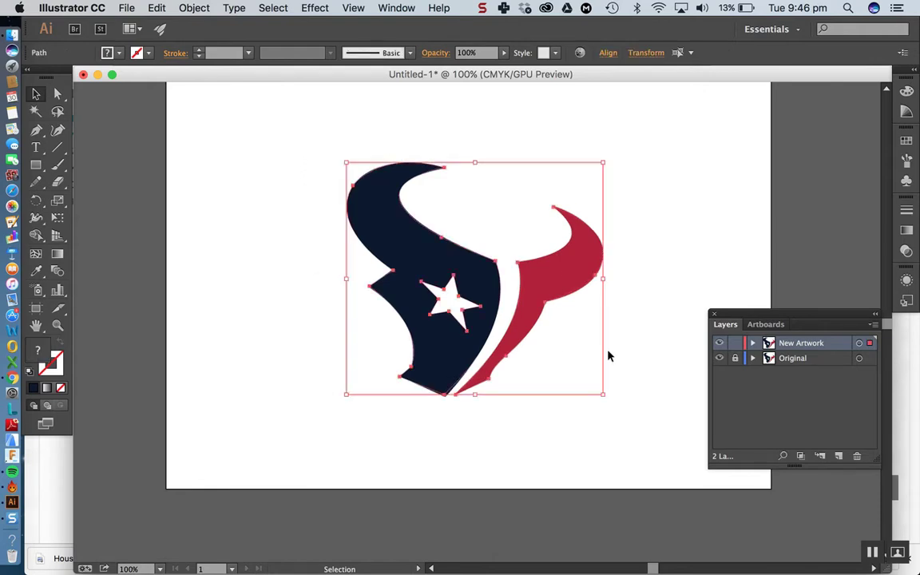
right_click(553, 276)
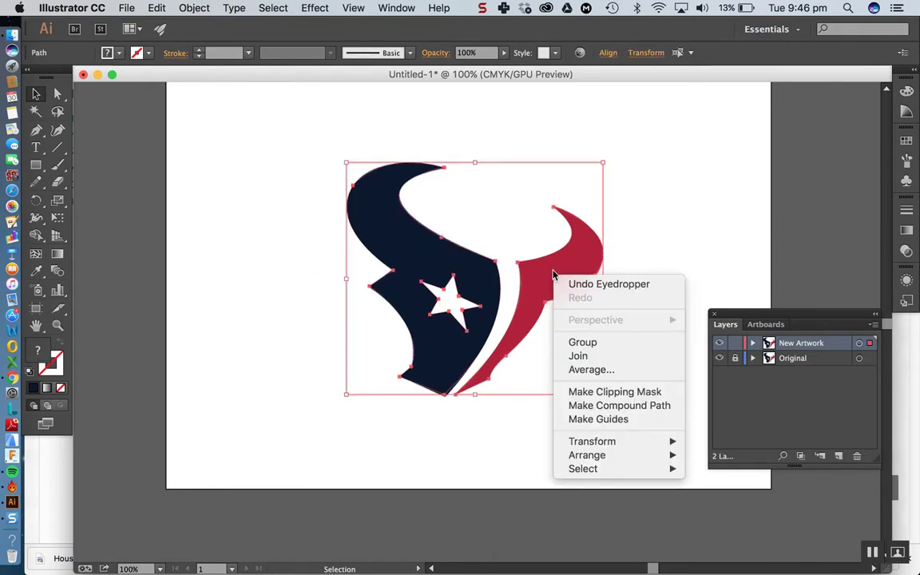
left_click(581, 342)
left_click(659, 213)
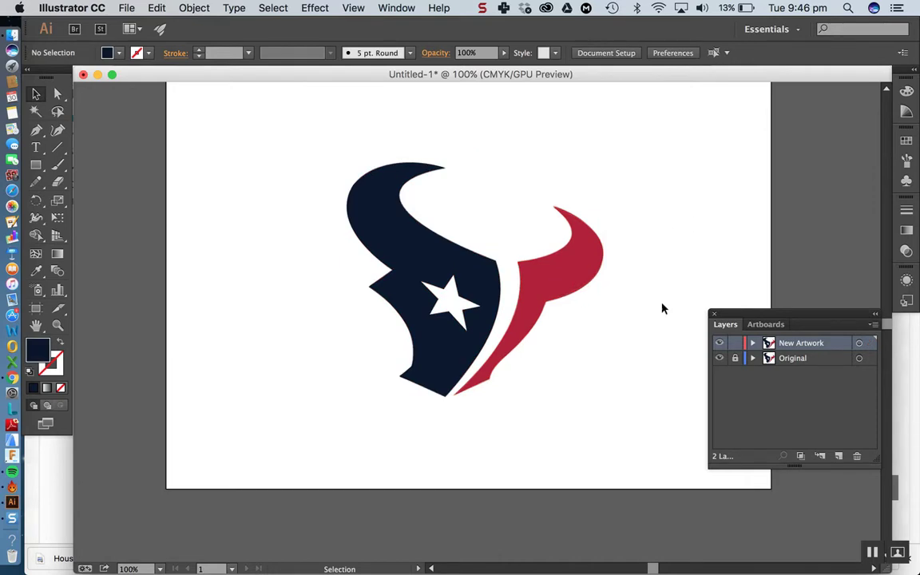
left_click_drag(552, 280, 349, 358)
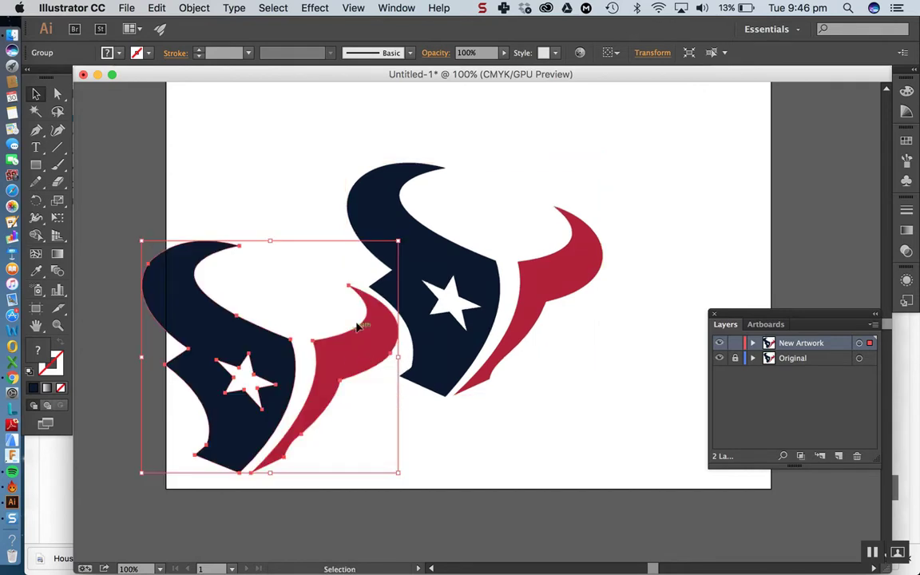
left_click(322, 203)
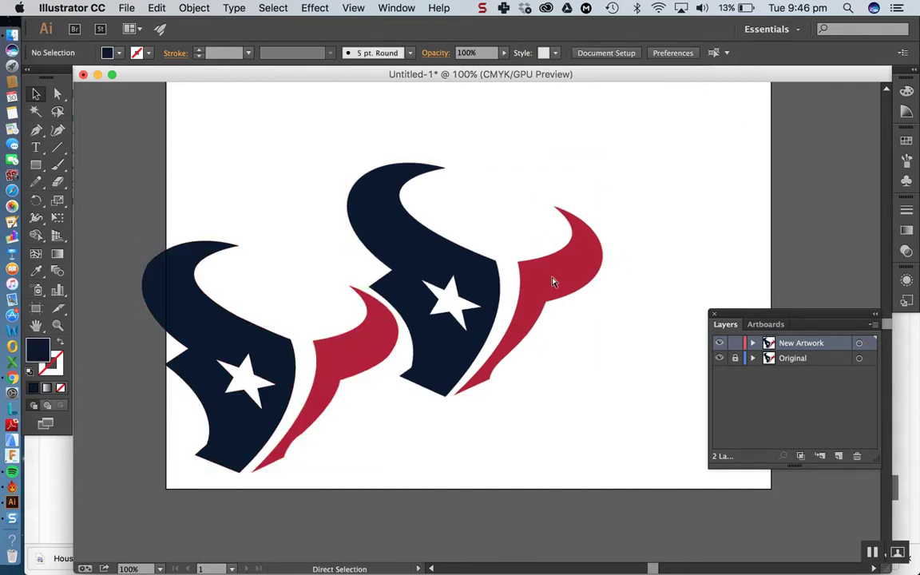
Examine the edges of the original bitmap logo around its star at 800% magnification, and return to 100%.
key("super+equal")
key("super+equal")
key("super+equal")
key("super+equal")
key("super+equal")
key("super+equal")
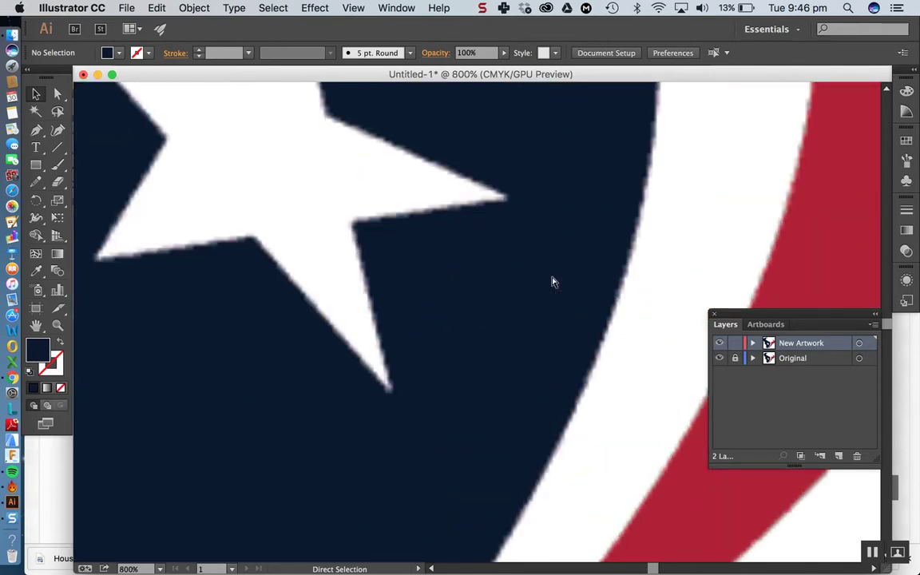
key("super+minus")
key("super+minus")
key("super+minus")
key("super+minus")
key("super+minus")
key("super+minus")
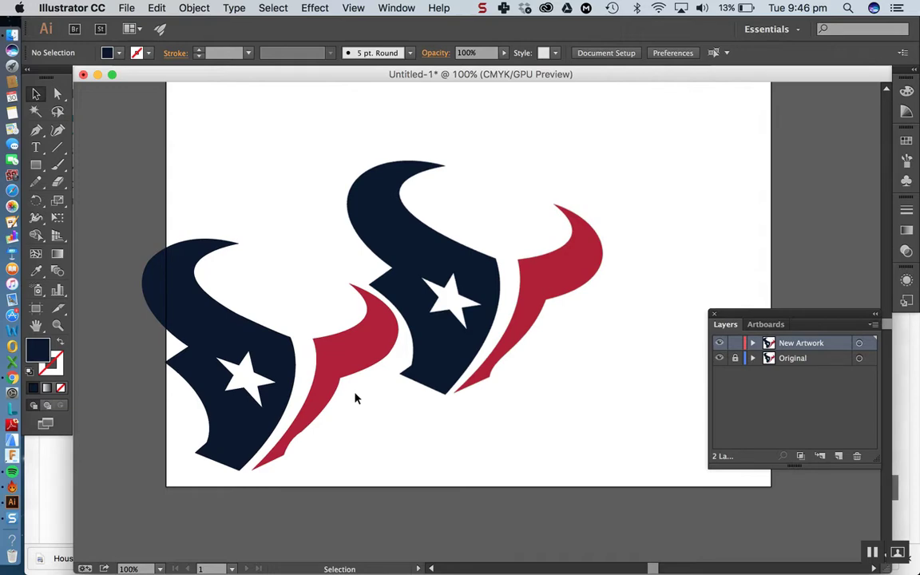
Examine the edges of the redrawn vector logo at 300% magnification beside the original bitmap, and return to a view of both logos.
key("super+equal")
key("super+equal")
key("super+equal")
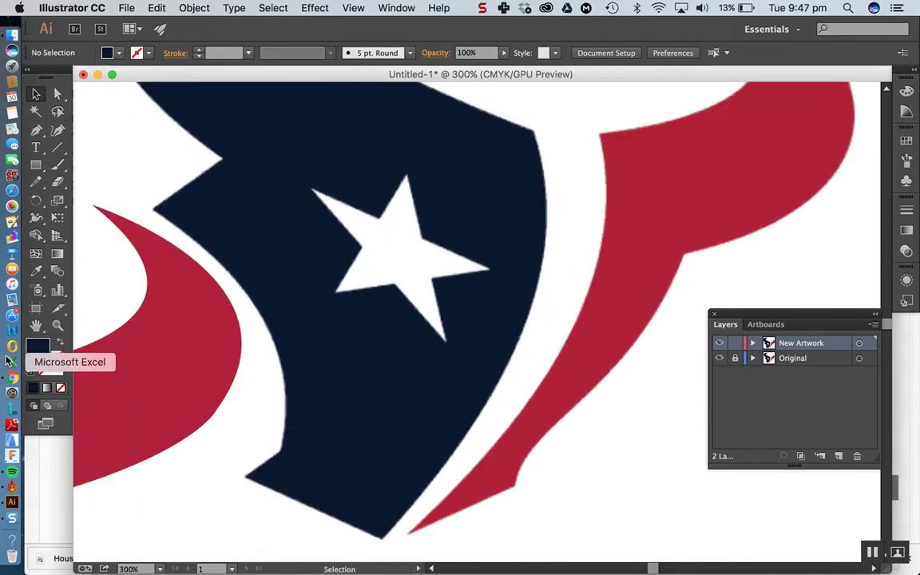
left_click(35, 327)
left_click_drag(262, 289, 681, 94)
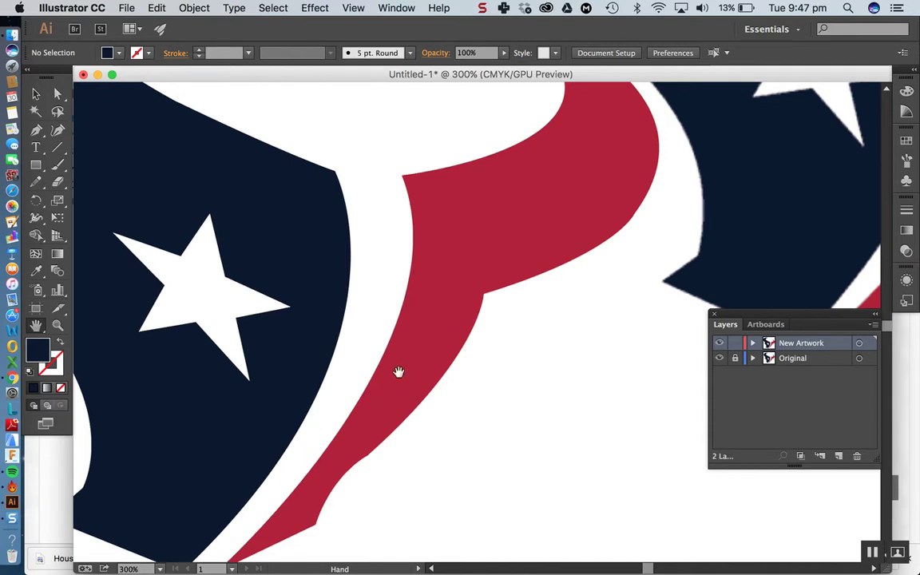
key("super+minus")
key("super+minus")
key("super+minus")
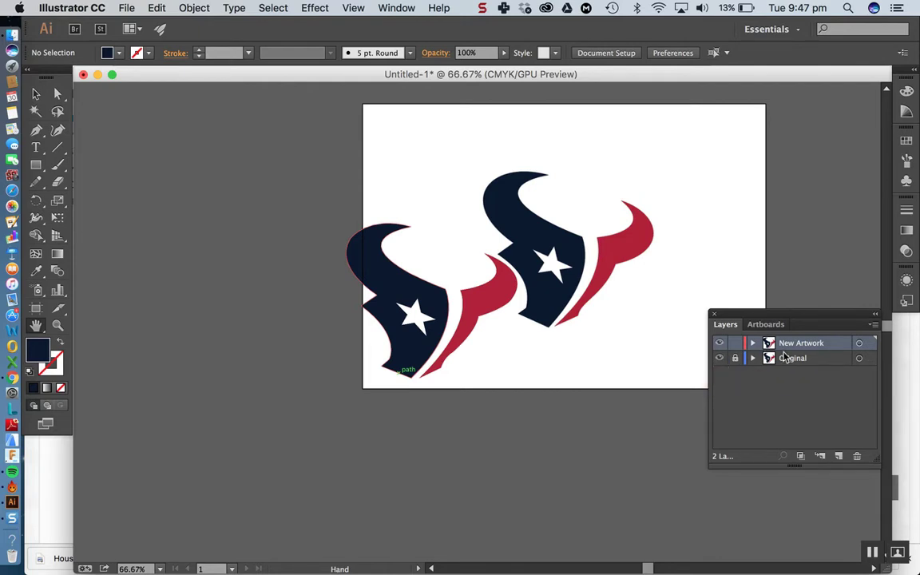
Hide the Original layer and move the grouped vector logo up into the middle of the artboard.
left_click(719, 359)
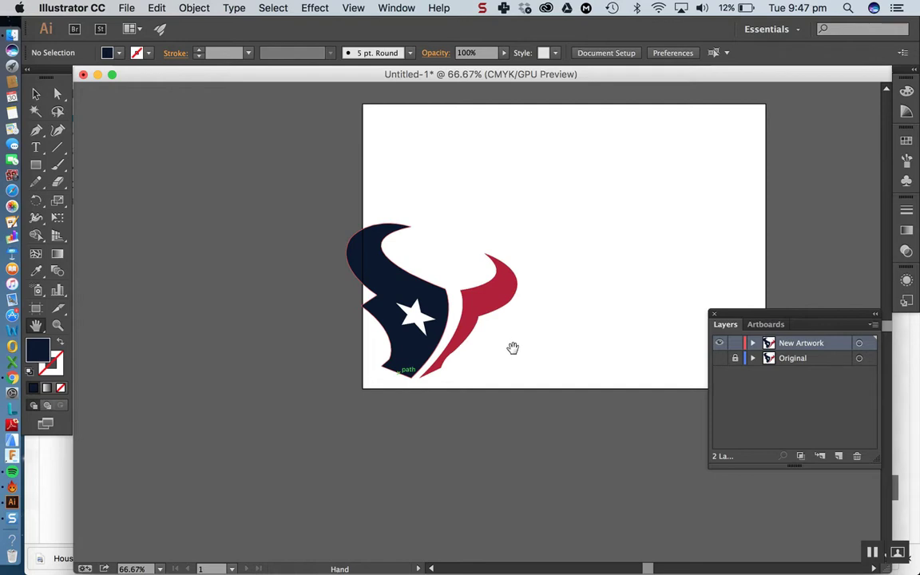
left_click(37, 96)
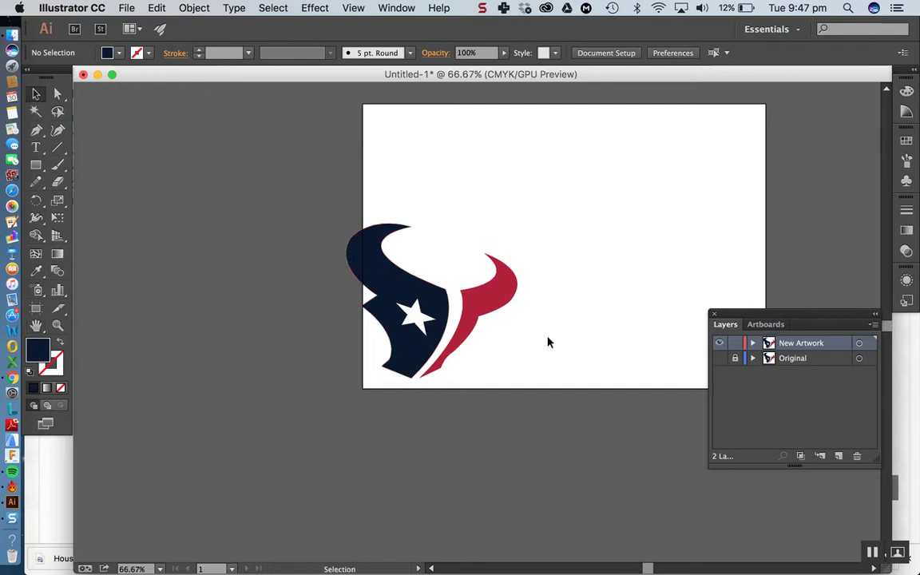
left_click_drag(458, 305, 568, 260)
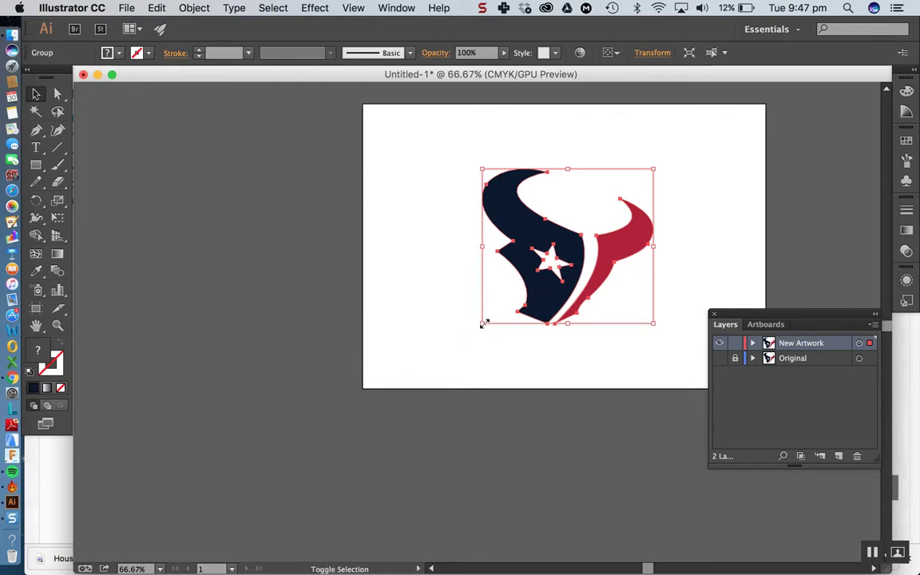
Enlarge the grouped logo proportionally until it nearly fills the artboard's height, and deselect it.
left_click_drag(483, 323, 399, 381)
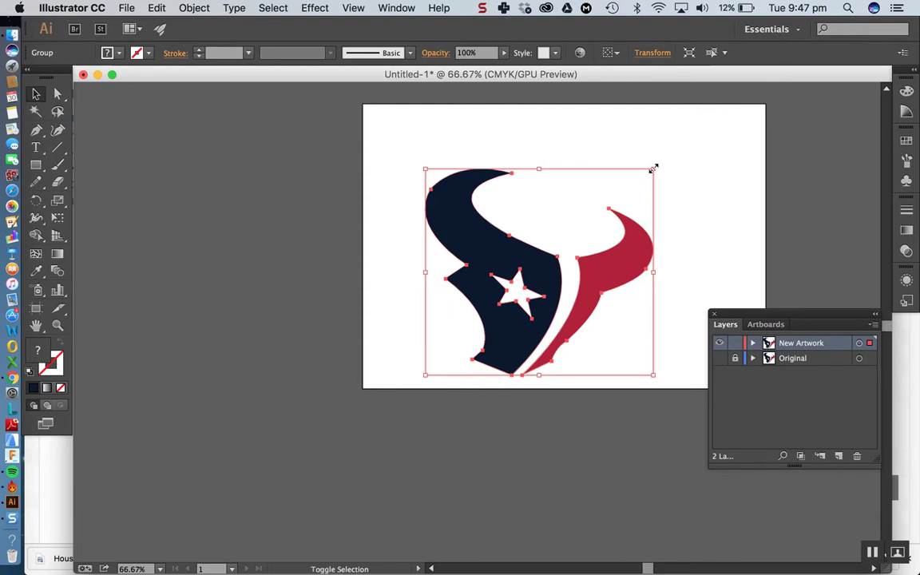
left_click_drag(653, 170, 710, 126)
left_click(711, 277)
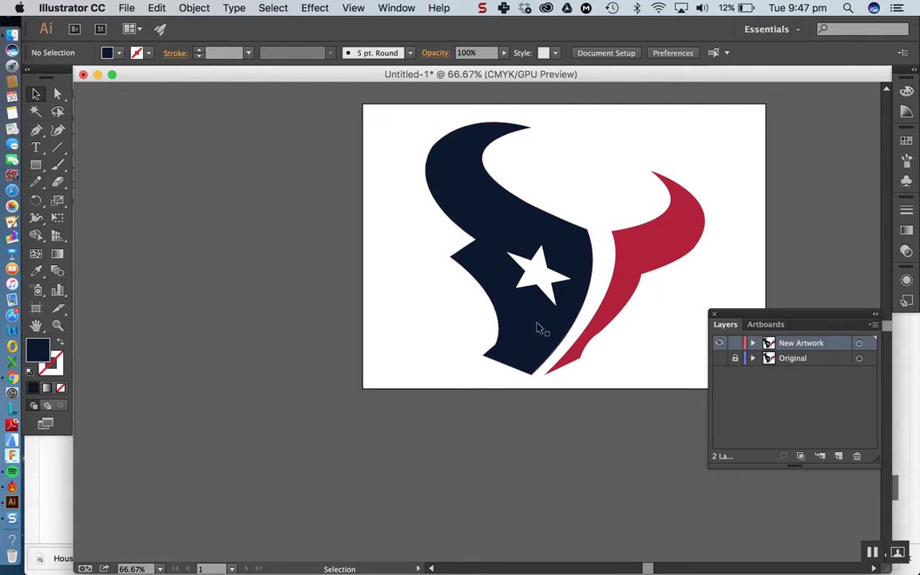
Inspect the enlarged vector logo at closer magnification, and view the whole artboard centred in the window at 66.67%.
key("super+equal")
key("super+equal")
key("super+equal")
key("super+minus")
key("super+minus")
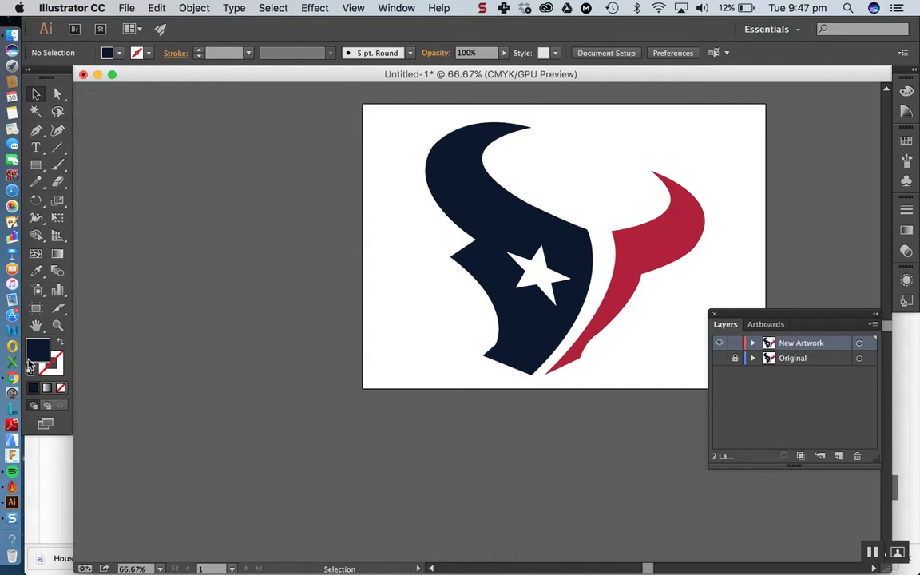
left_click(36, 325)
left_click_drag(550, 187, 412, 257)
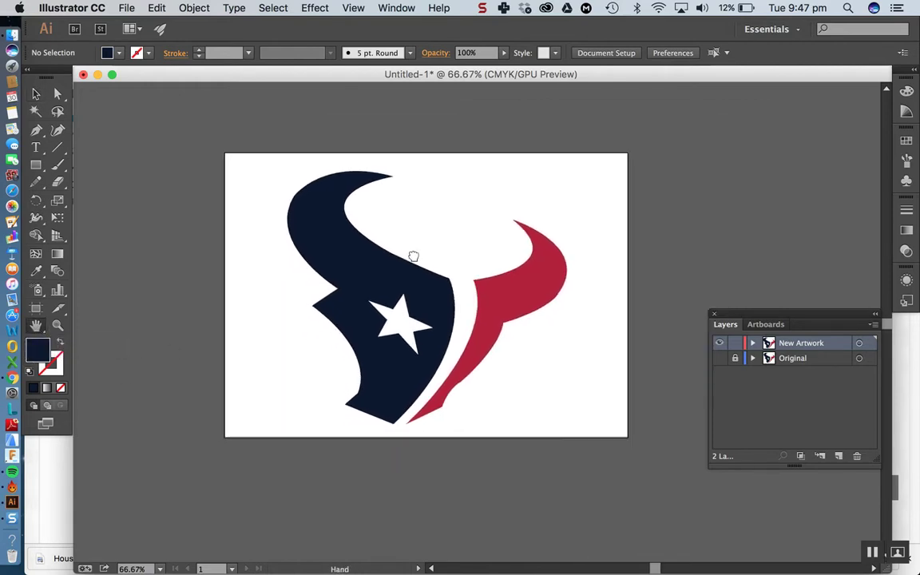
left_click(37, 95)
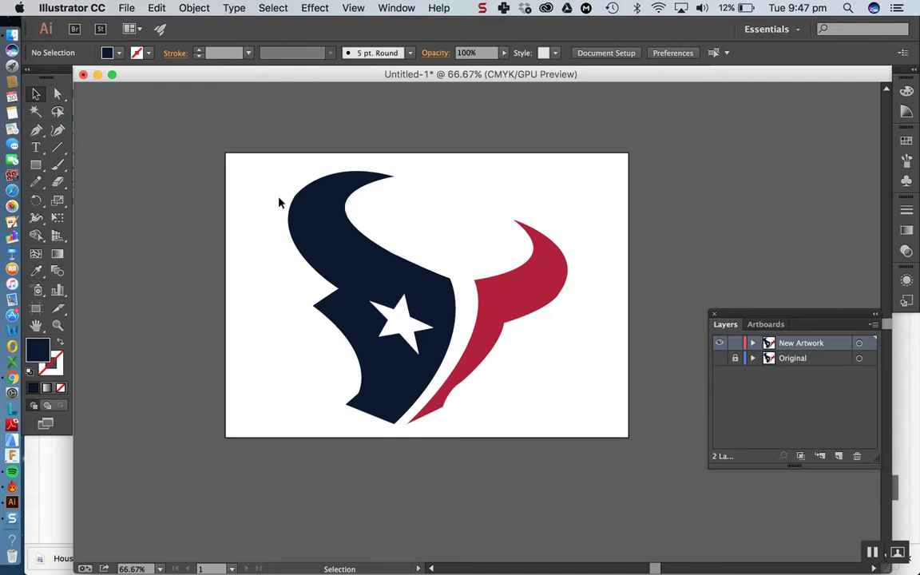
key("shift")
key("super+1")
key("super+minus")
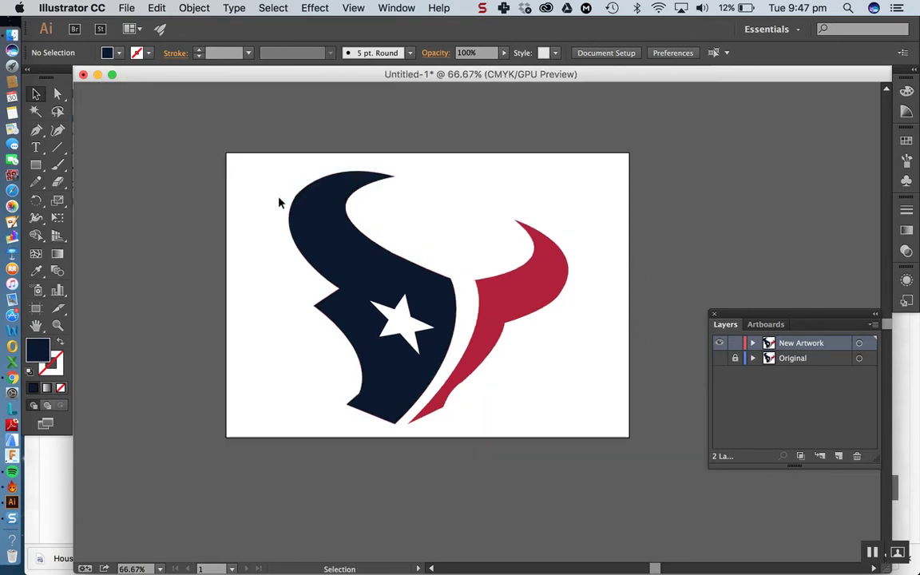